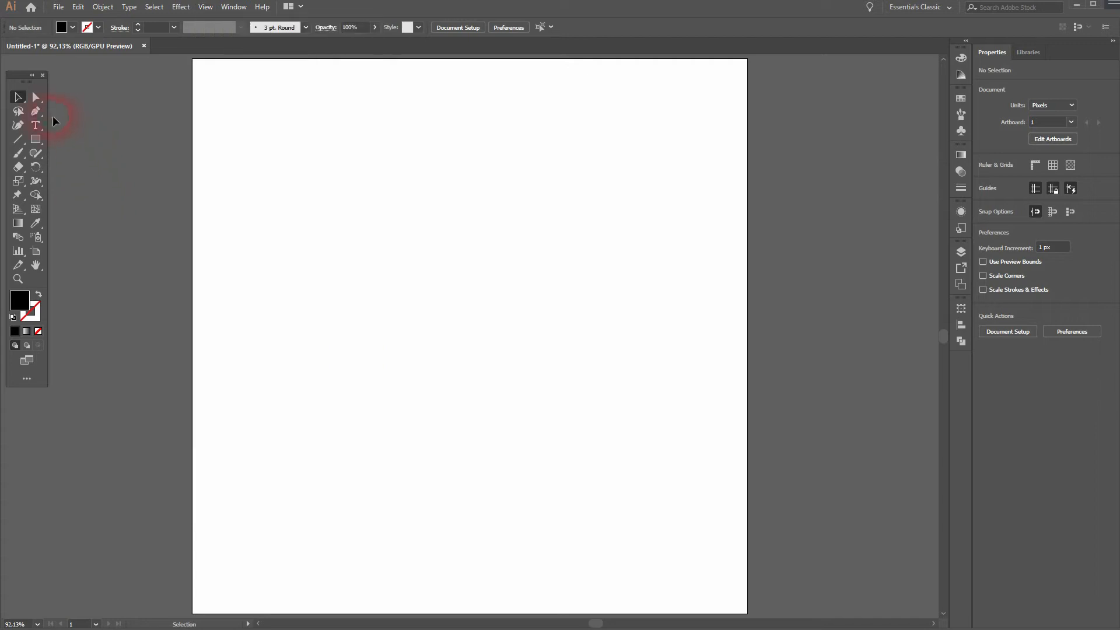
# Step: Add the text "yourcompany" at the middle of the artboard and enlarge it to about 103 pt
pyautogui.moveTo(38, 133); pyautogui.dragTo(112, 212)
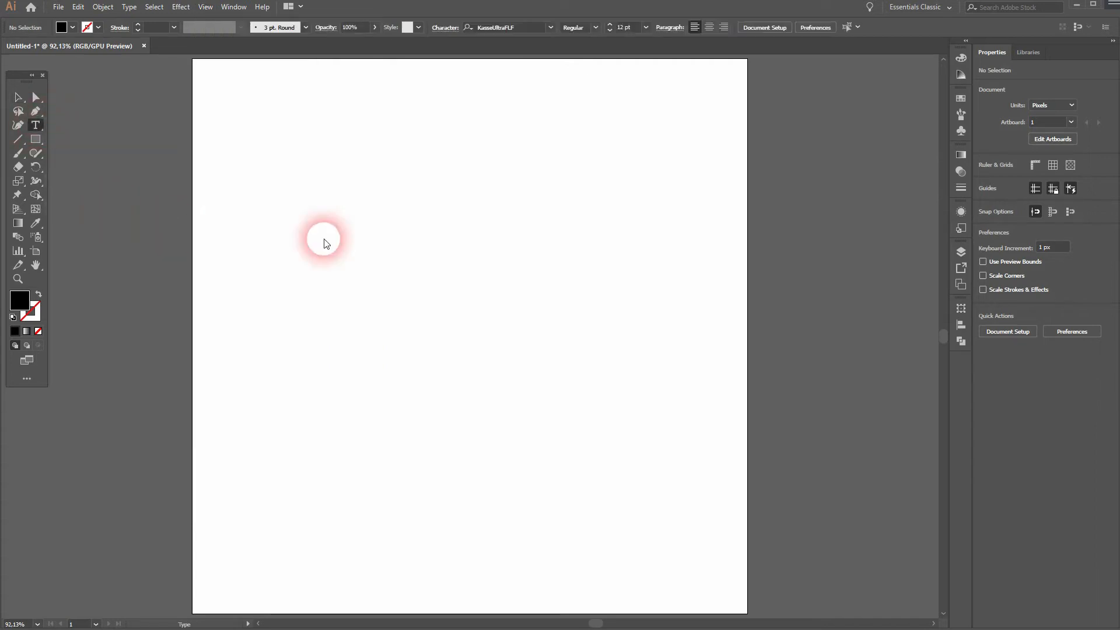
pyautogui.click(442, 341)
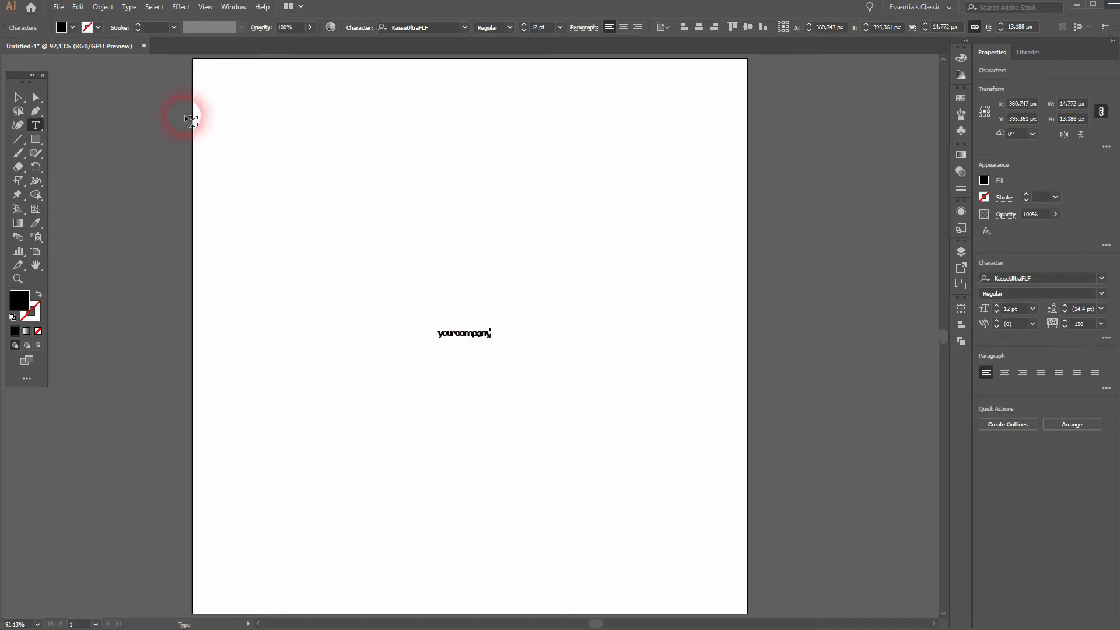
pyautogui.click(18, 97)
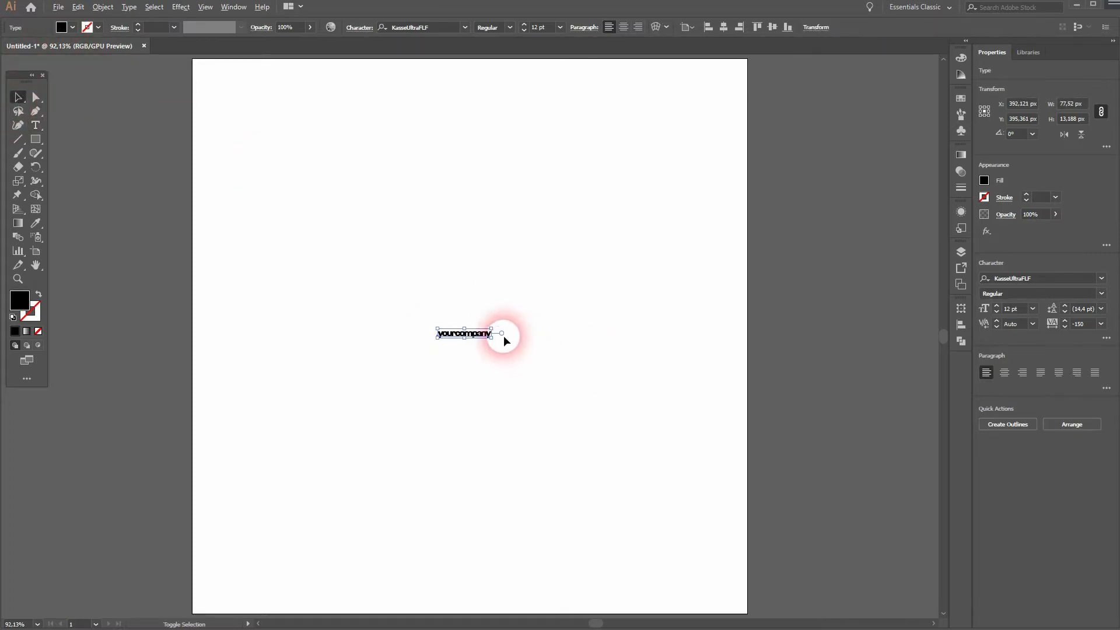
pyautogui.moveTo(491, 333); pyautogui.dragTo(697, 229)
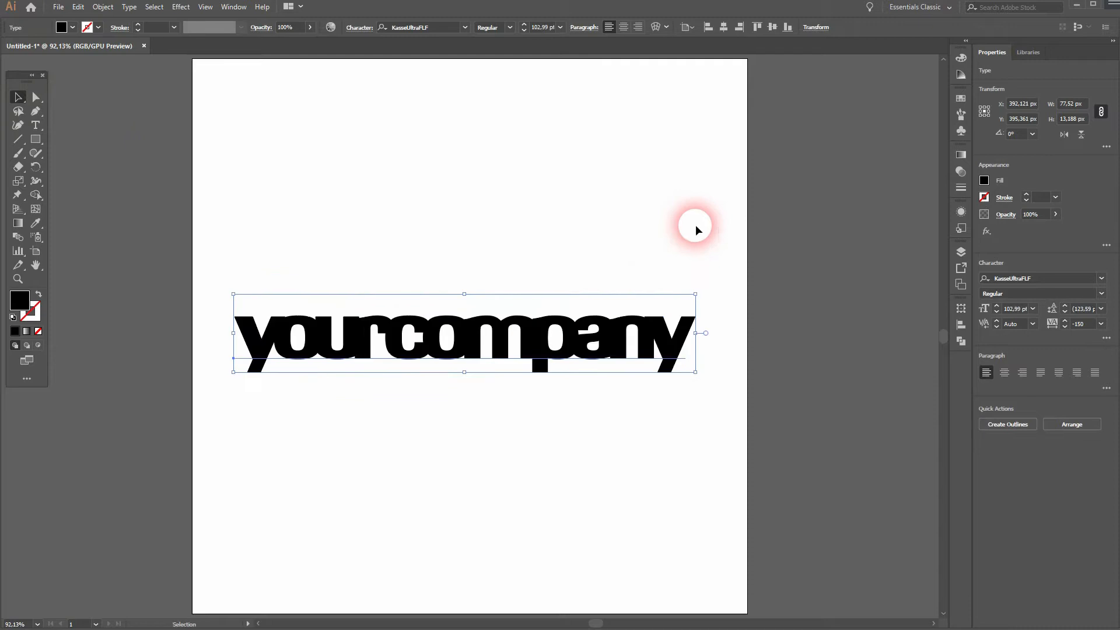
# Step: Set the text's tracking to 0 and choose the KasseUltraFLF font in Regular style
pyautogui.click(1099, 324)
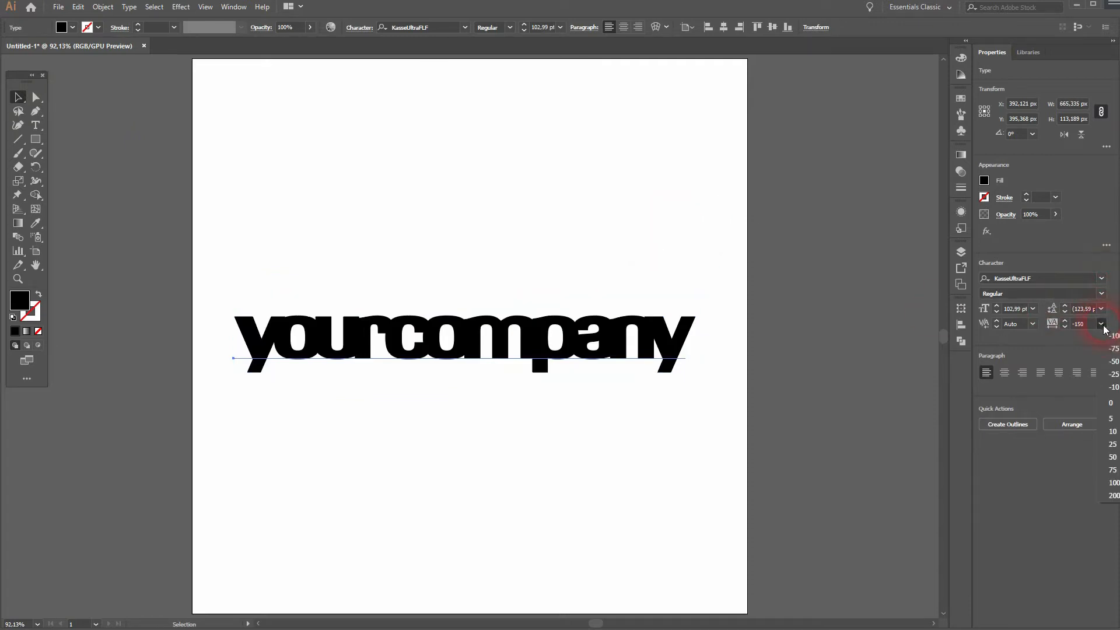
pyautogui.click(1110, 403)
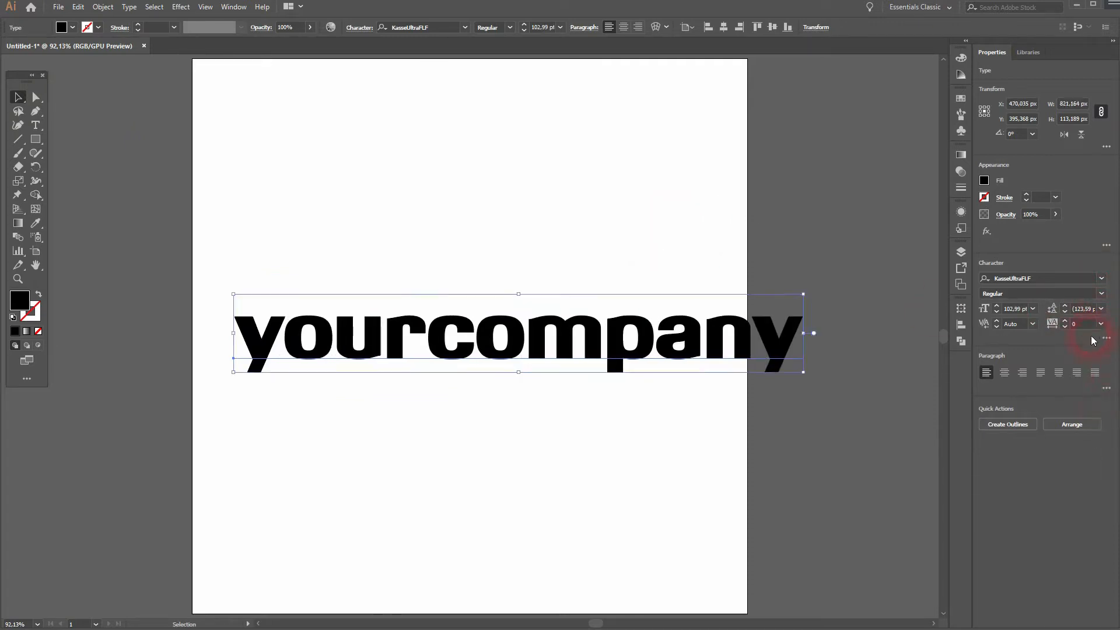
pyautogui.click(1101, 279)
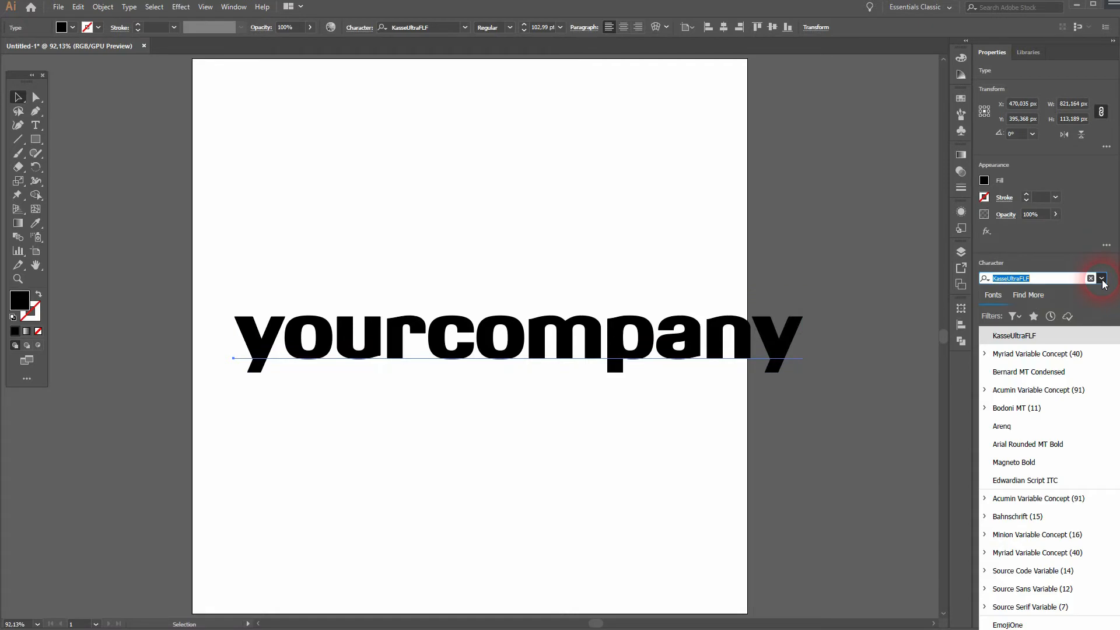
pyautogui.click(1025, 342)
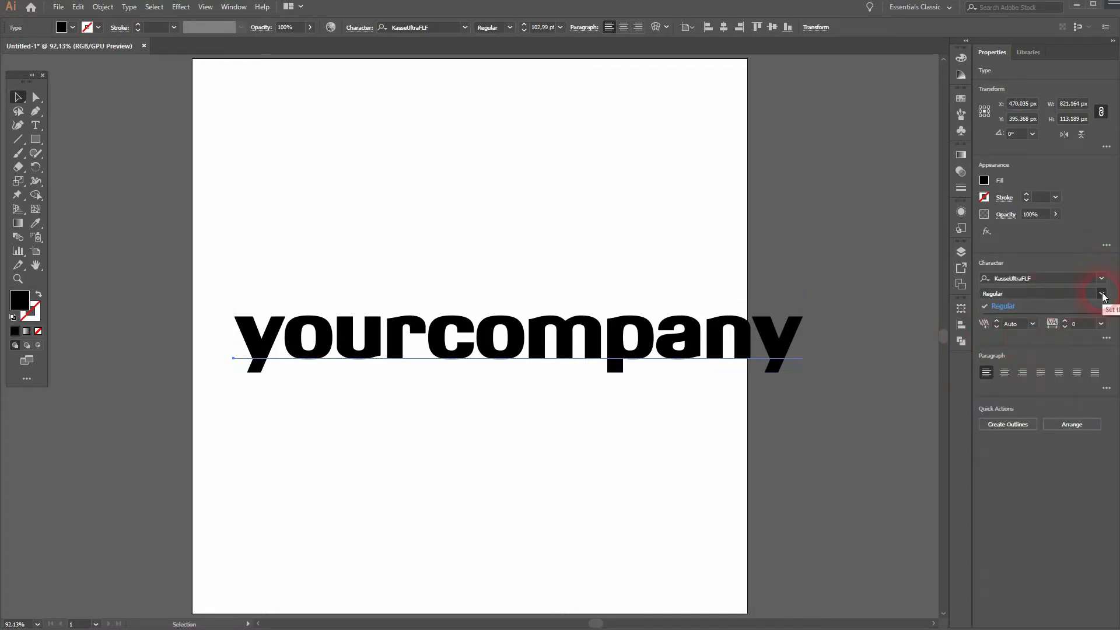
pyautogui.click(1038, 306)
pyautogui.click(779, 327)
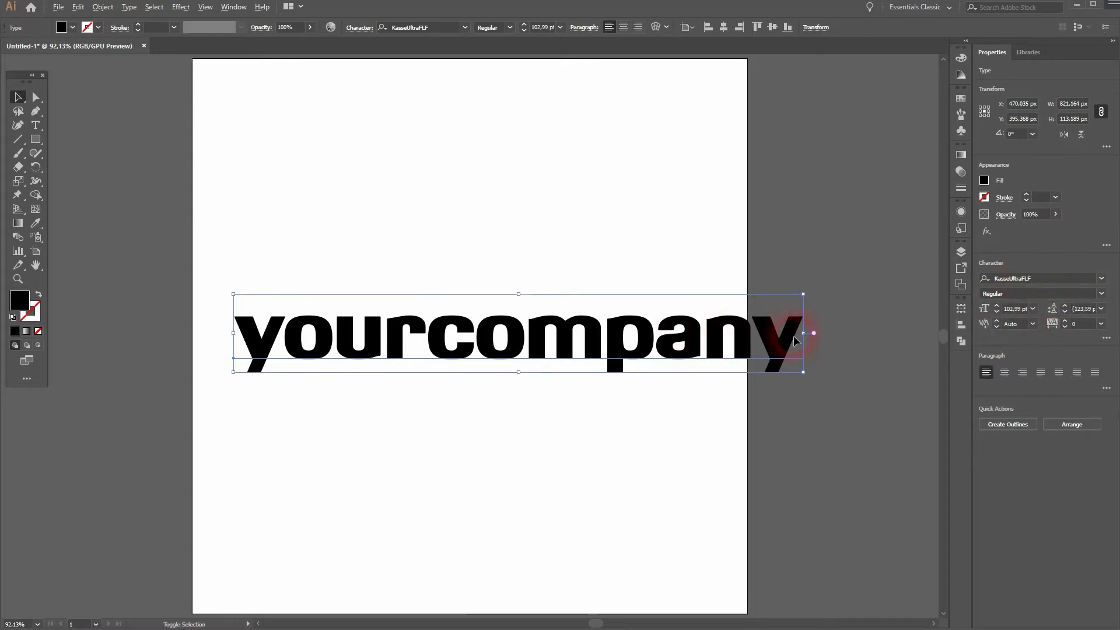
# Step: Scale the text down to about 83 pt within the artboard and set its tracking to -130
pyautogui.moveTo(811, 335); pyautogui.dragTo(746, 333)
pyautogui.moveTo(659, 341); pyautogui.dragTo(617, 341)
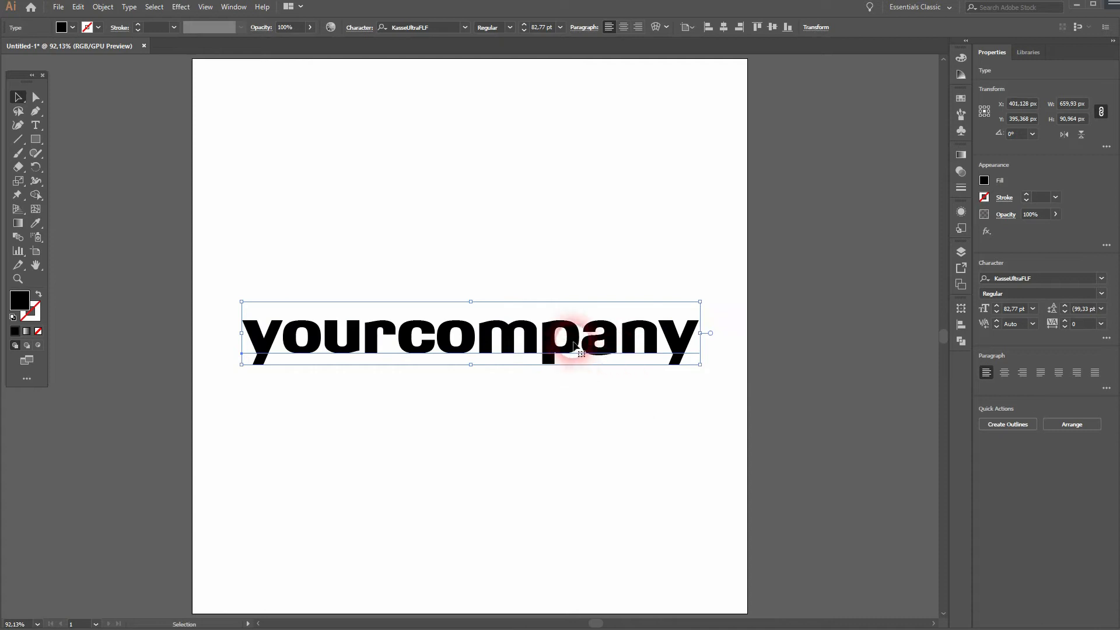
pyautogui.click(1100, 324)
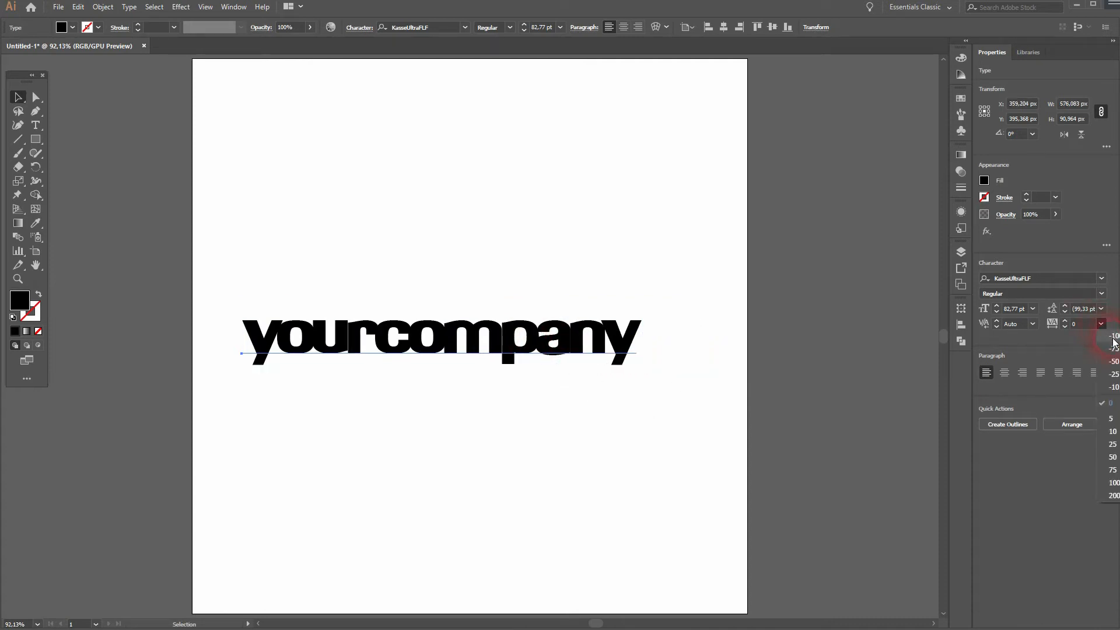
pyautogui.click(529, 354)
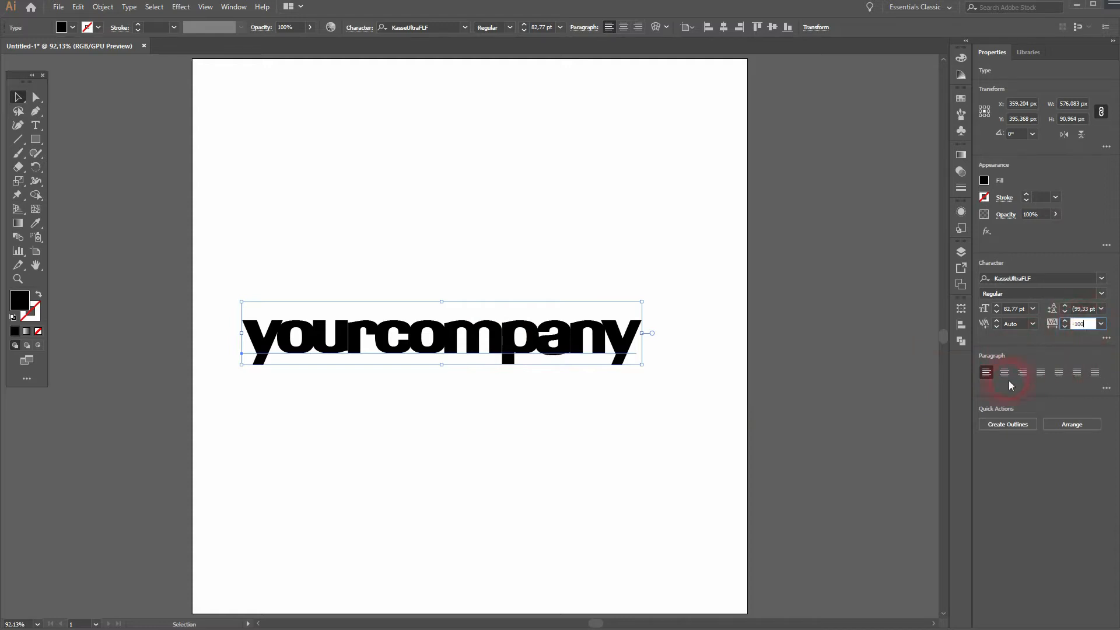
pyautogui.press('Down')
pyautogui.press('Down')
pyautogui.press('Down')
pyautogui.press('Down')
pyautogui.press('Down')
pyautogui.press('Down')
pyautogui.press('Down')
pyautogui.press('Down')
pyautogui.press('Down')
pyautogui.press('Down')
pyautogui.press('Down')
pyautogui.press('Down')
pyautogui.press('Down')
pyautogui.press('Down')
pyautogui.press('Down')
pyautogui.press('Down')
pyautogui.press('Down')
pyautogui.press('Down')
pyautogui.press('Down')
pyautogui.press('Down')
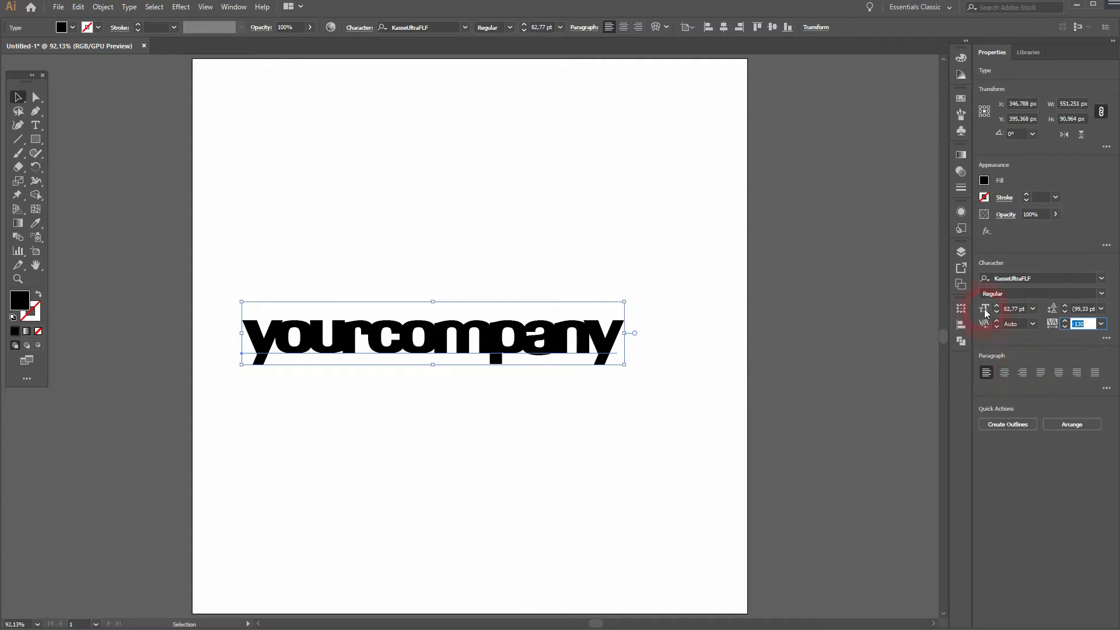
# Step: Enlarge the text to about 96 pt across the artboard and convert it to outlines
pyautogui.moveTo(491, 360); pyautogui.dragTo(510, 361)
pyautogui.moveTo(650, 342)
pyautogui.mouseDown()
pyautogui.moveTo(674, 334)
pyautogui.moveTo(652, 338)
pyautogui.mouseUp()
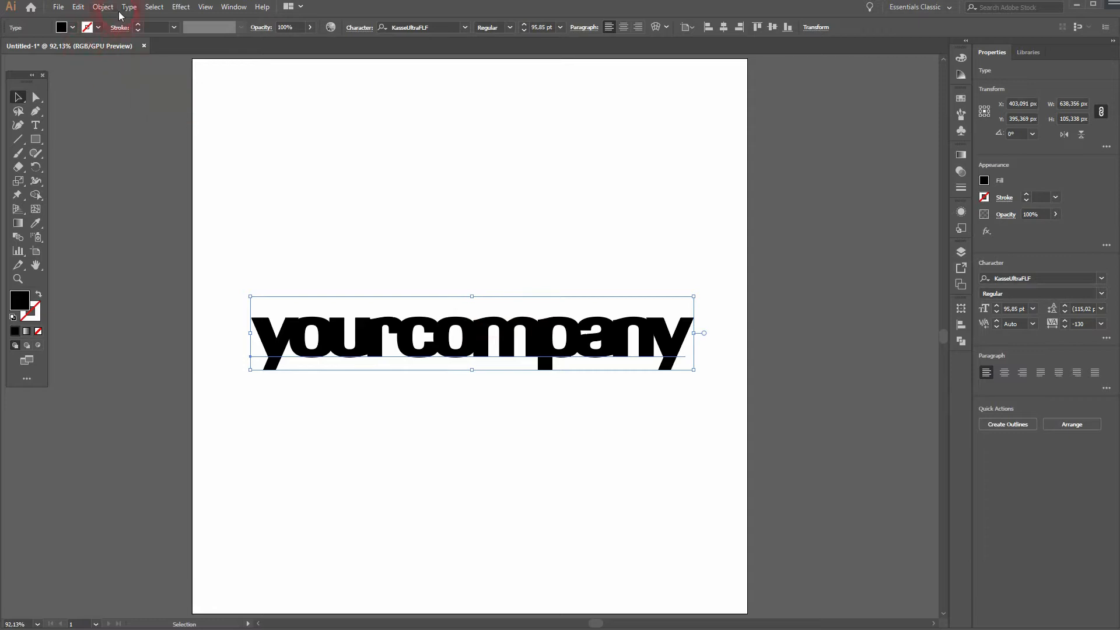
pyautogui.rightClick(386, 345)
pyautogui.click(432, 421)
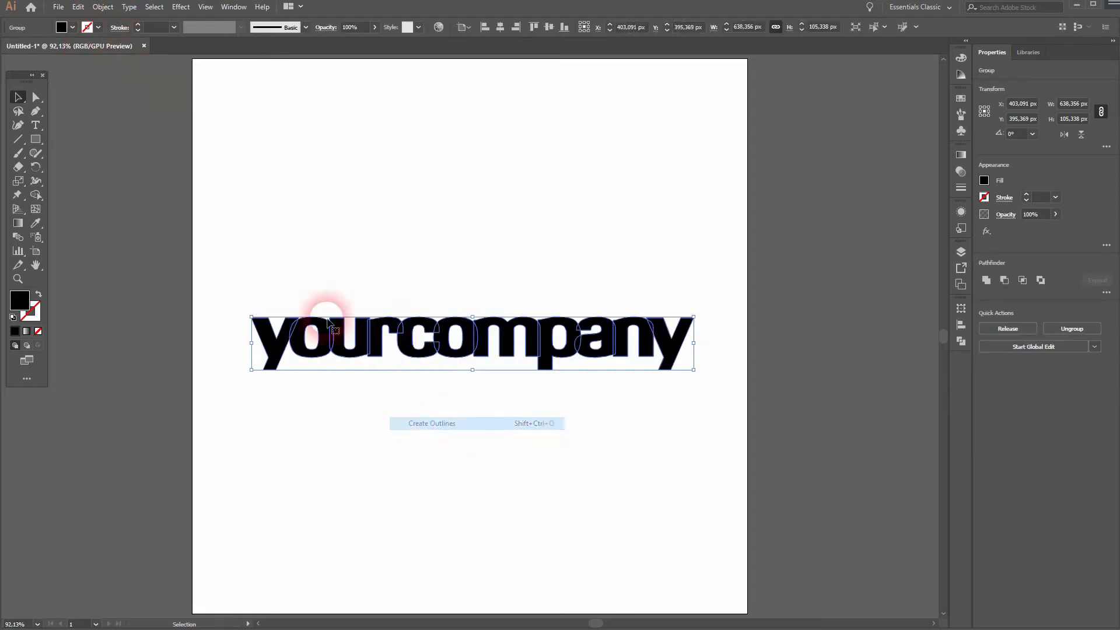
# Step: Apply Offset Path to the outlined letters with a 3 px offset and miter joins, previewing the result
pyautogui.click(102, 8)
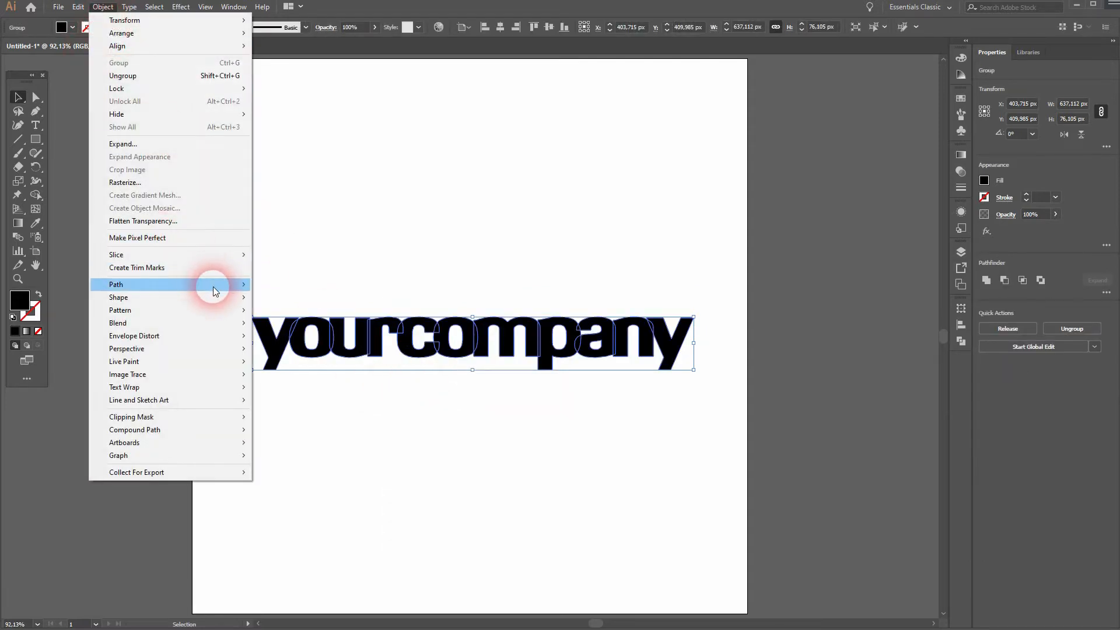
pyautogui.moveTo(212, 286)
pyautogui.click(343, 324)
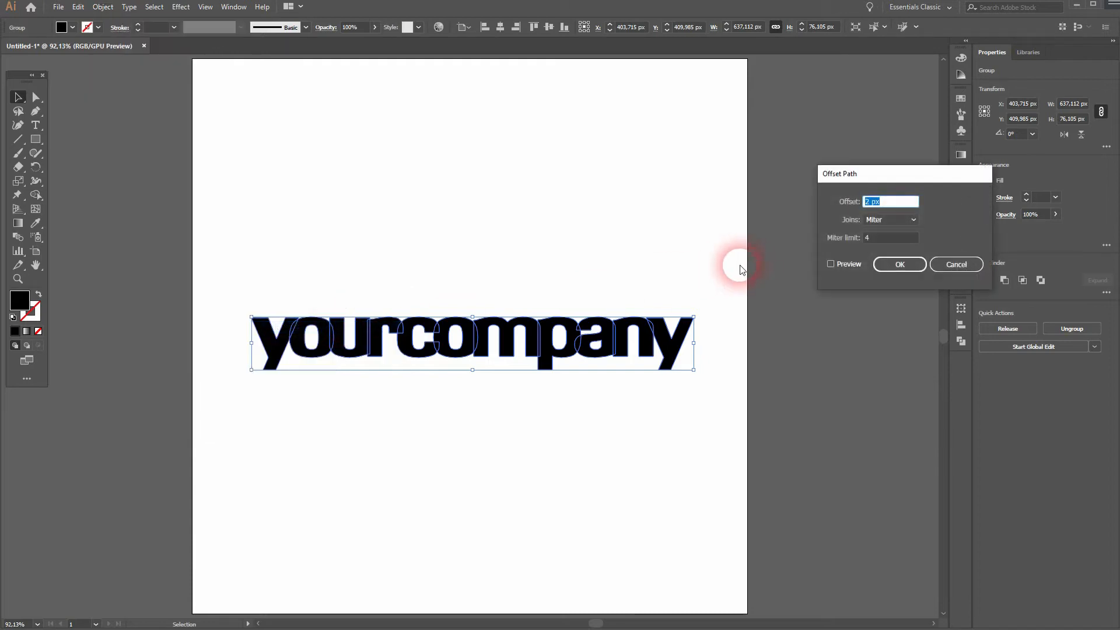
pyautogui.click(840, 264)
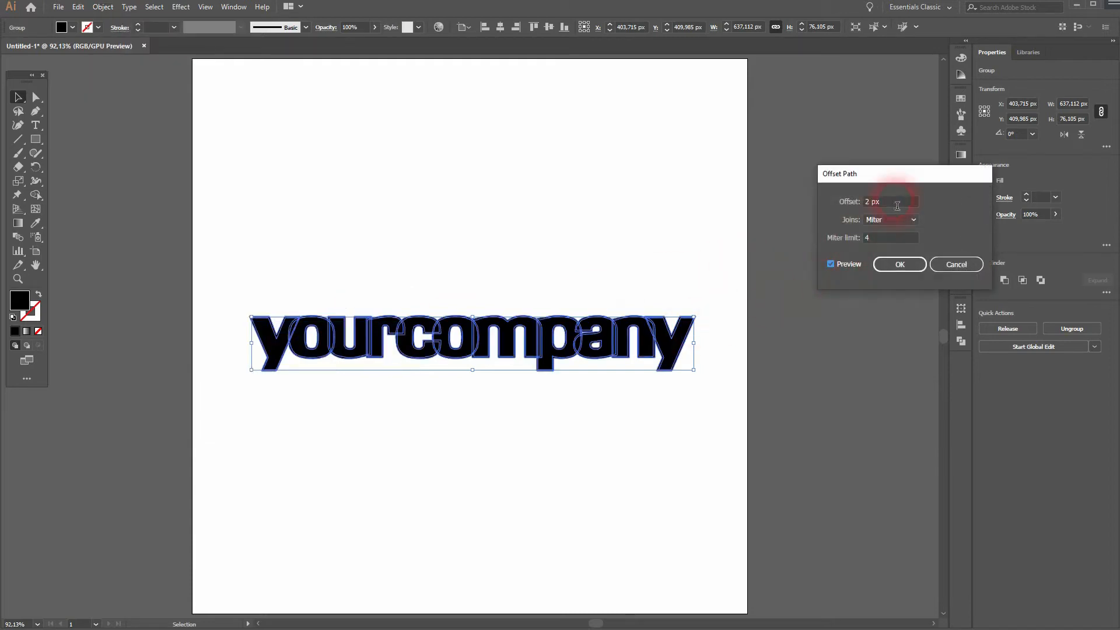
pyautogui.press('Up')
pyautogui.press('Up')
pyautogui.press('Up')
pyautogui.press('Up')
pyautogui.press('Up')
pyautogui.press('Up')
pyautogui.press('Up')
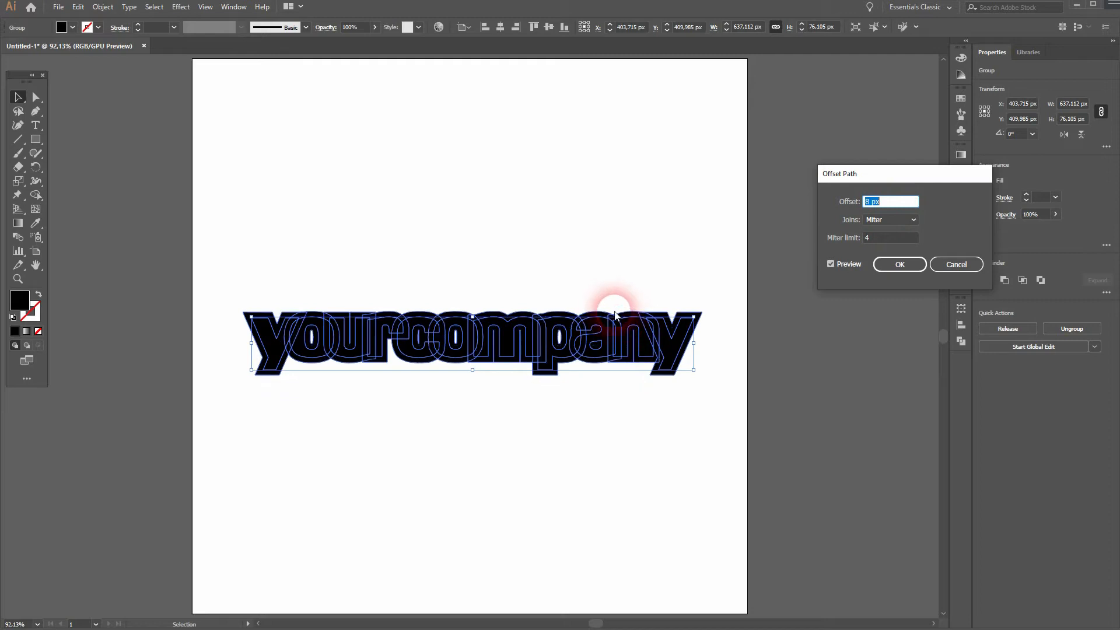
pyautogui.press('Down')
pyautogui.press('Down')
pyautogui.press('Down')
pyautogui.press('Down')
pyautogui.press('Down')
pyautogui.press('Down')
pyautogui.press('Down')
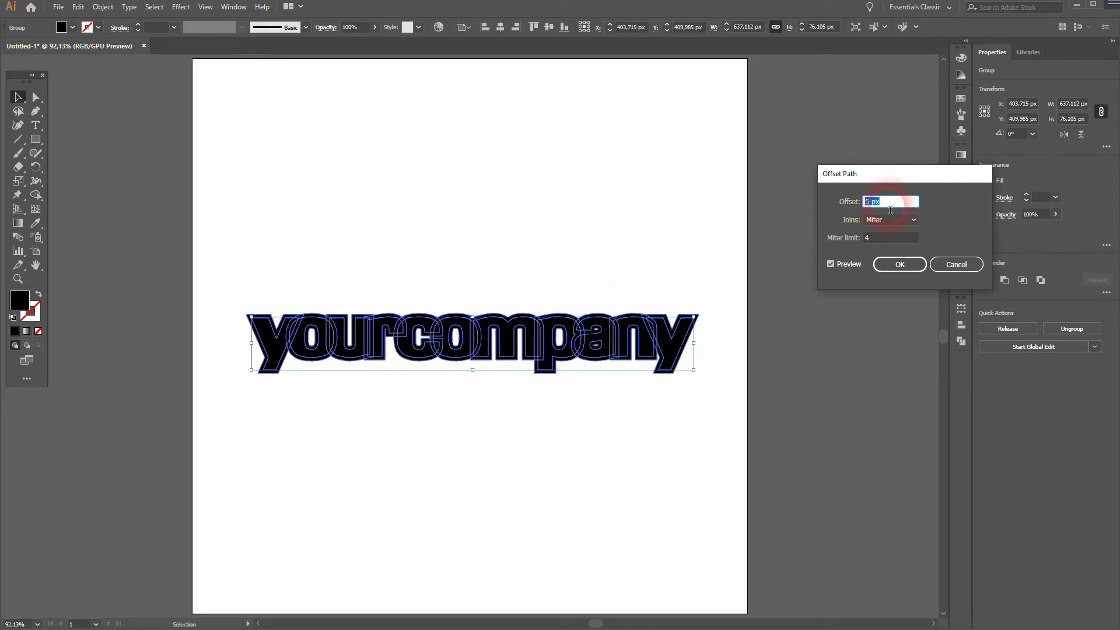
pyautogui.press('Up')
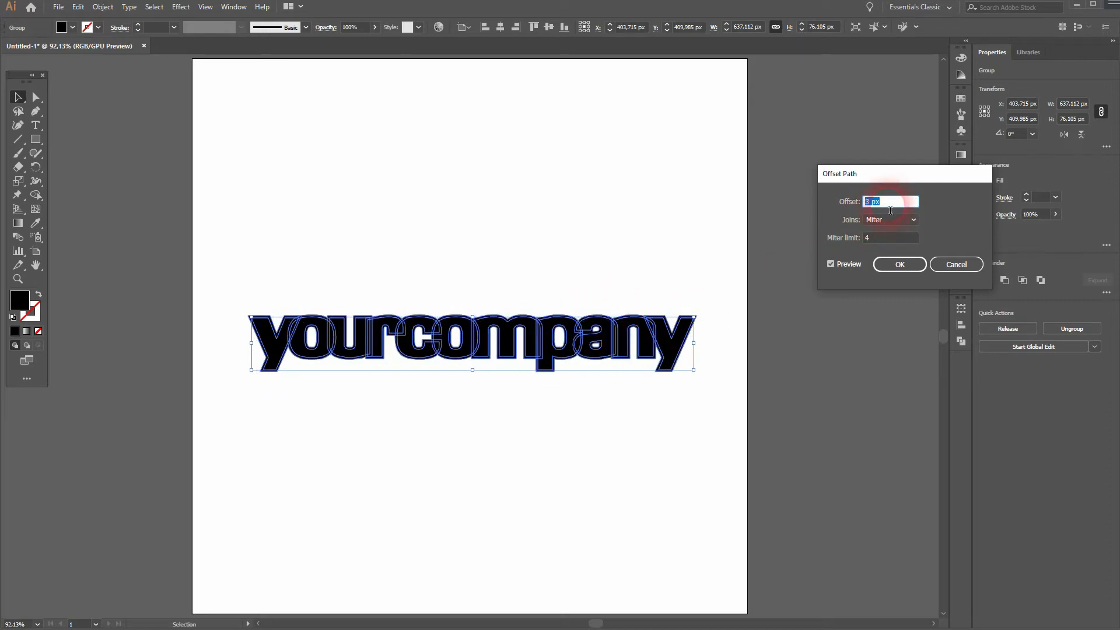
pyautogui.click(900, 265)
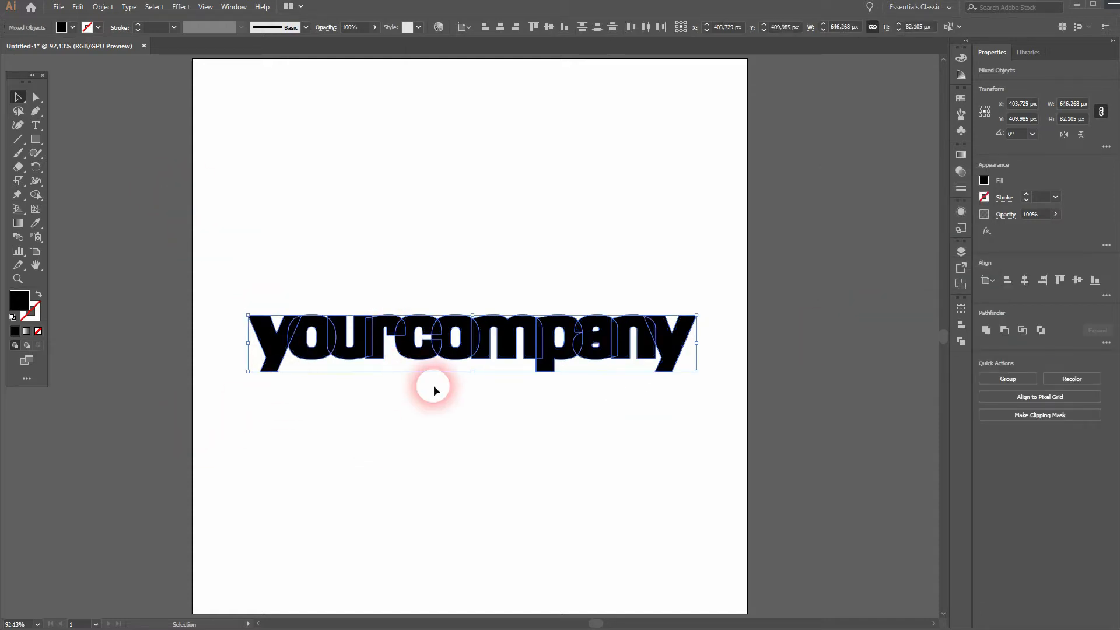
# Step: Group the letter outlines with their offset copies and select the whole group
pyautogui.scroll(5, 358, 347)
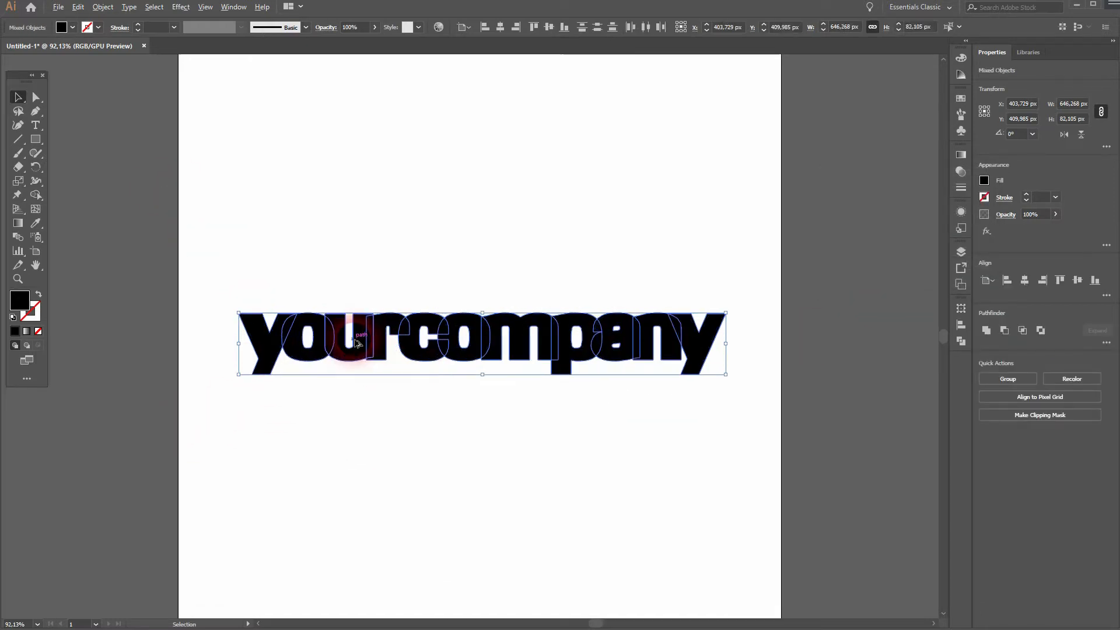
pyautogui.scroll(-3, 357, 348)
pyautogui.scroll(2, 358, 350)
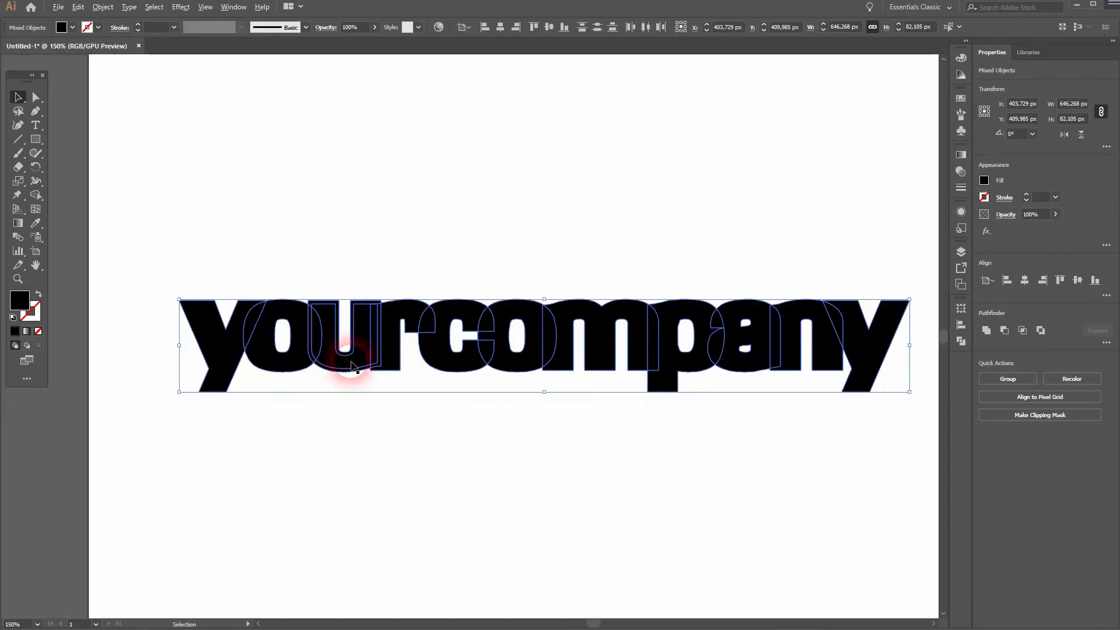
pyautogui.hotkey('ctrl', 'g')
pyautogui.moveTo(140, 446); pyautogui.dragTo(918, 221)
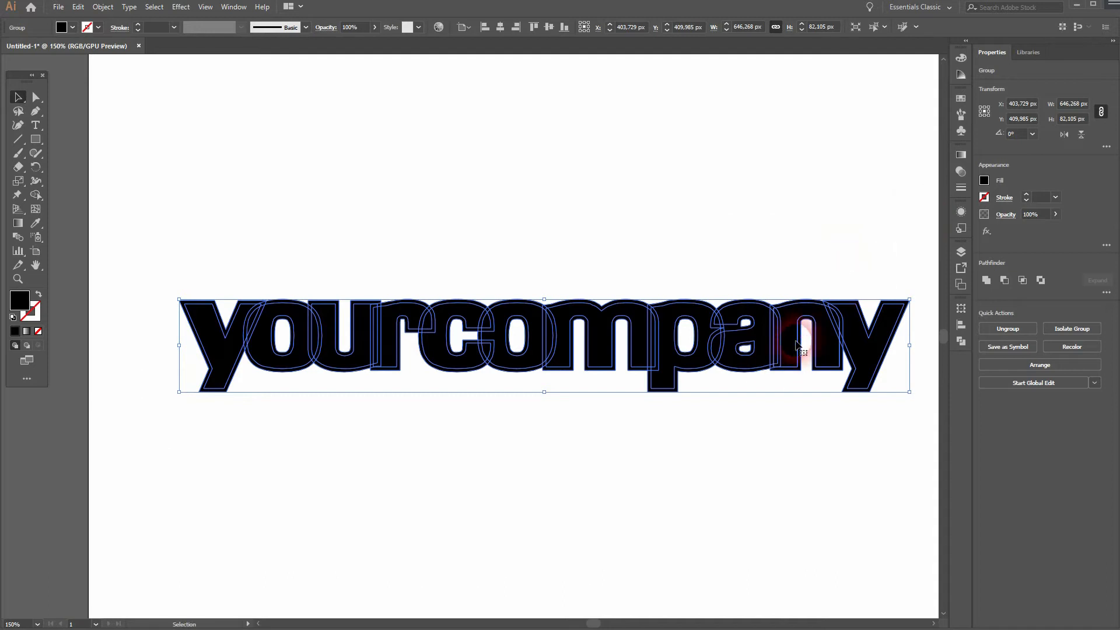
# Step: With the Shape Builder, remove the outer offset strips around the first y and the first o
pyautogui.click(37, 194)
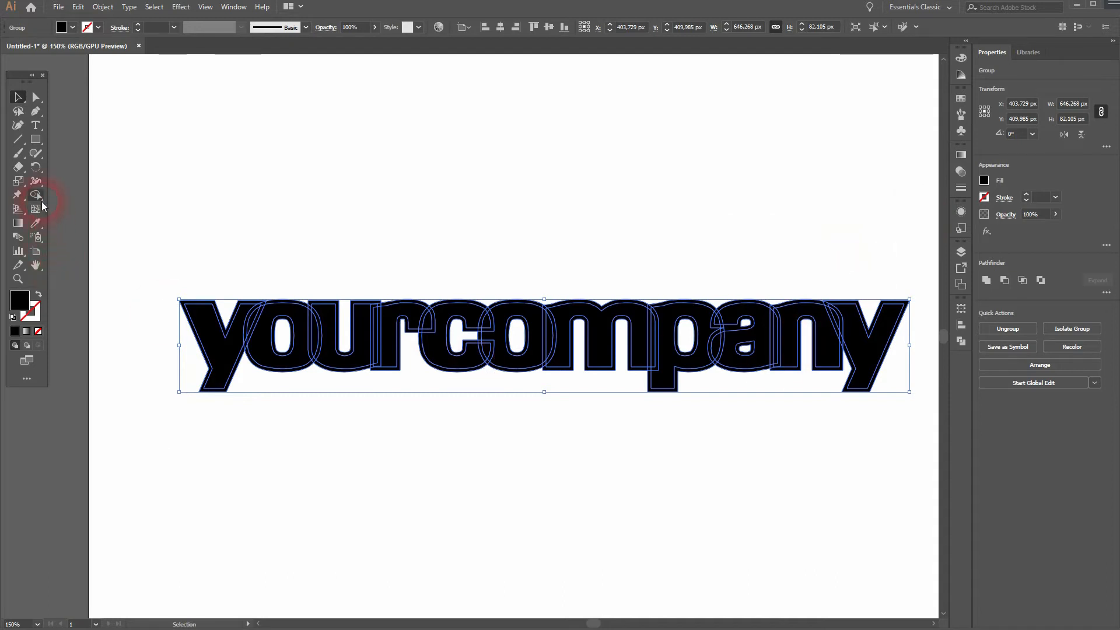
pyautogui.click(97, 195)
pyautogui.scroll(5, 187, 344)
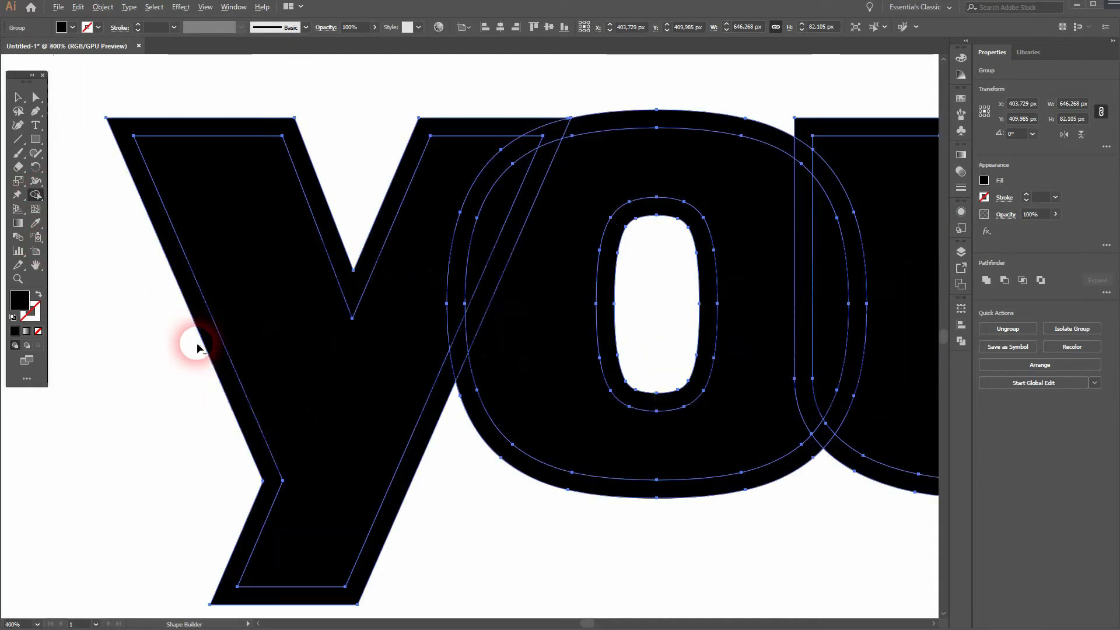
pyautogui.click(215, 355)
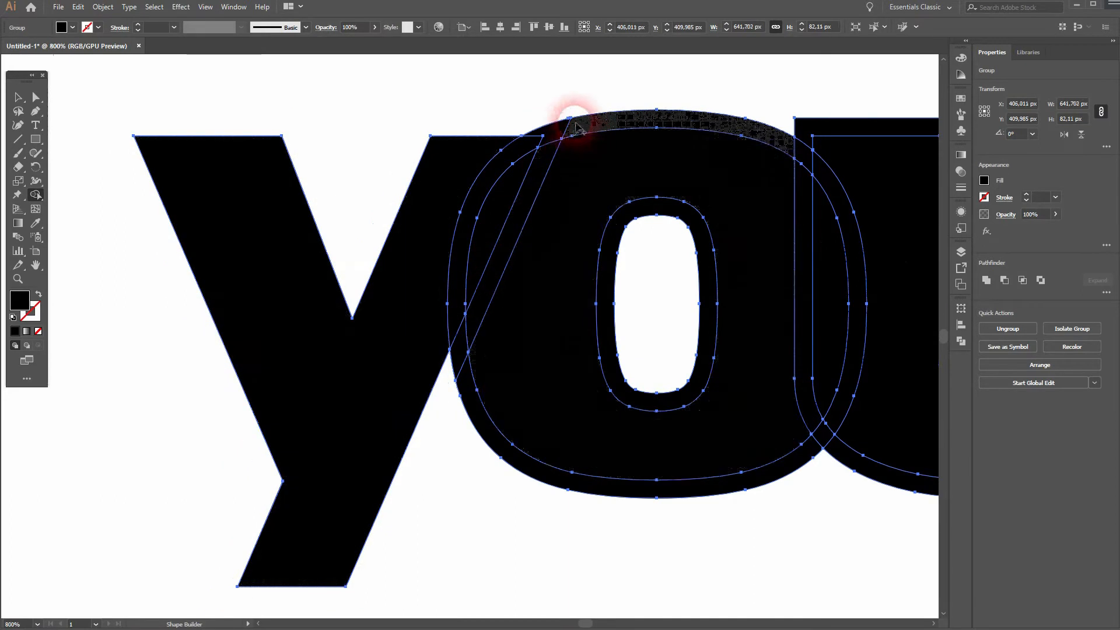
pyautogui.moveTo(573, 128); pyautogui.dragTo(557, 134)
pyautogui.keyDown('alt'); pyautogui.click(560, 476); pyautogui.keyUp('alt')
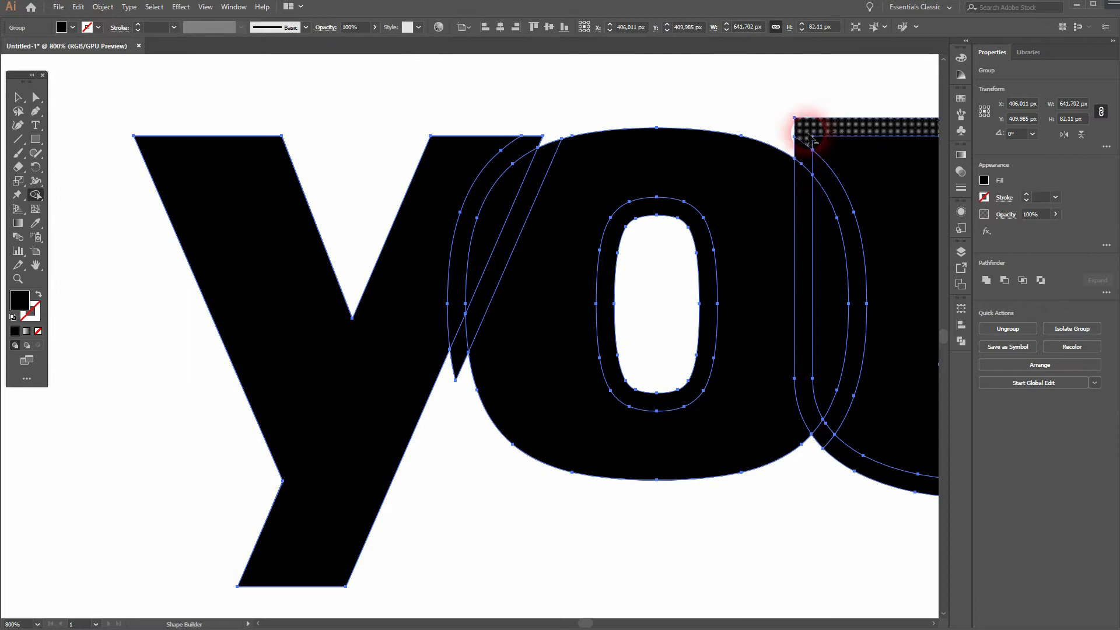
# Step: Remove the outer offset strips around the letters u and r with the Shape Builder
pyautogui.keyDown('alt'); pyautogui.click(801, 126); pyautogui.keyUp('alt')
pyautogui.keyDown('alt'); pyautogui.click(857, 466); pyautogui.keyUp('alt')
pyautogui.moveTo(862, 497); pyautogui.dragTo(206, 477)
pyautogui.keyDown('alt'); pyautogui.click(507, 467); pyautogui.keyUp('alt')
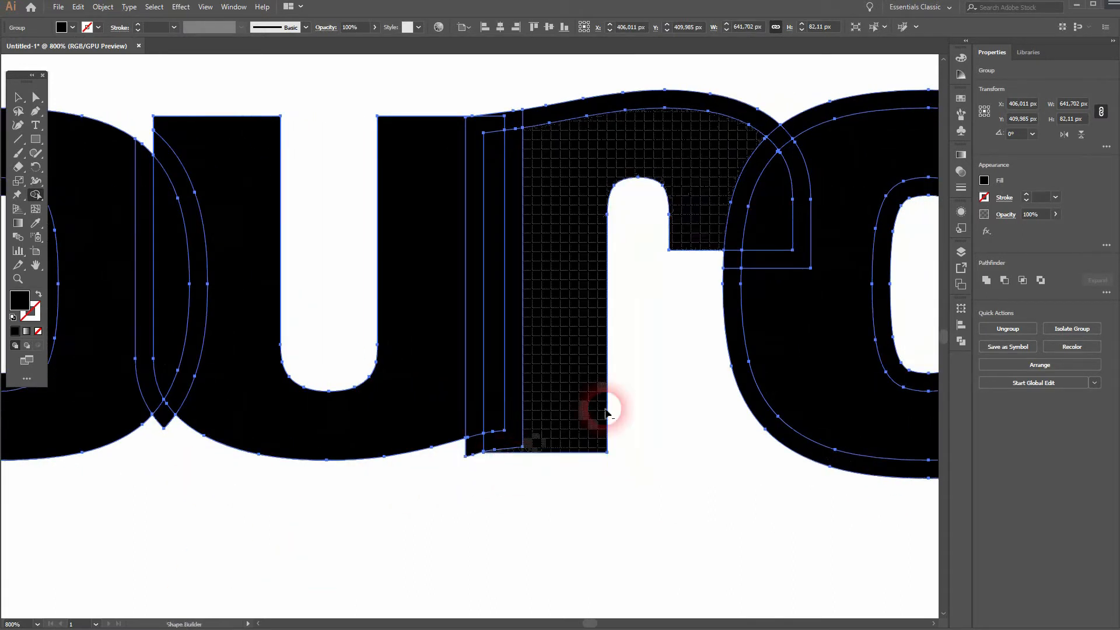
pyautogui.keyDown('alt'); pyautogui.click(635, 100); pyautogui.keyUp('alt')
# Step: Remove the offset strips around the letter c, including the one inside its opening
pyautogui.keyDown('alt'); pyautogui.click(813, 120); pyautogui.keyUp('alt')
pyautogui.keyDown('alt'); pyautogui.click(819, 458); pyautogui.keyUp('alt')
pyautogui.moveTo(820, 458)
pyautogui.mouseDown()
pyautogui.moveTo(795, 483)
pyautogui.moveTo(317, 408)
pyautogui.mouseUp()
pyautogui.keyDown('alt'); pyautogui.click(388, 394); pyautogui.keyUp('alt')
# Step: Remove the offset strips above, below and inside the counter of the second o
pyautogui.keyDown('alt'); pyautogui.click(575, 125); pyautogui.keyUp('alt')
pyautogui.keyDown('alt'); pyautogui.click(606, 458); pyautogui.keyUp('alt')
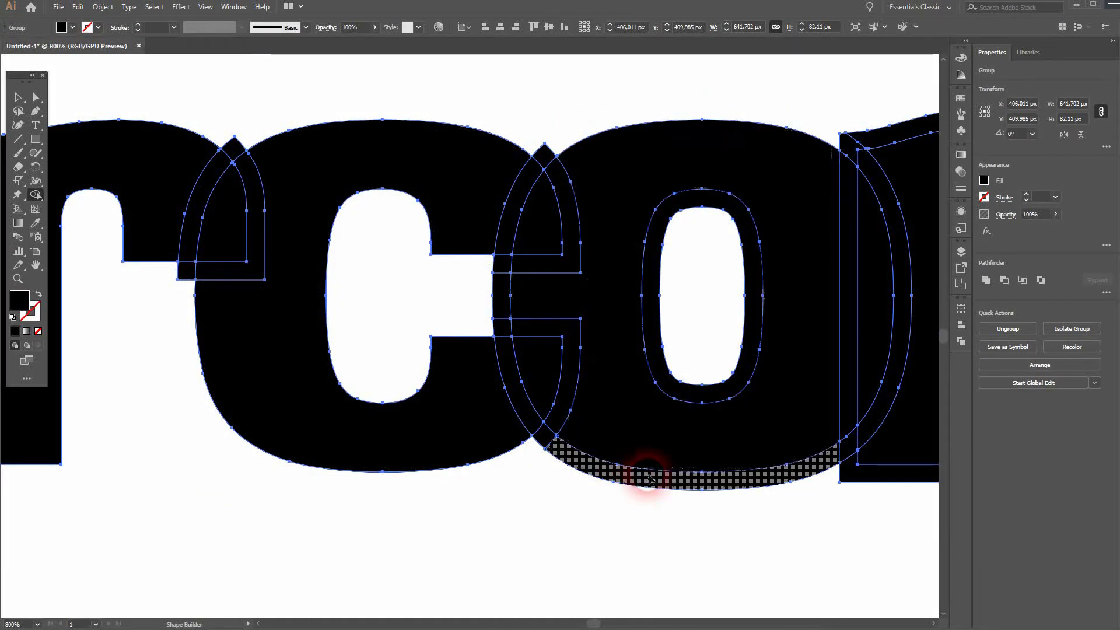
pyautogui.moveTo(780, 495); pyautogui.dragTo(437, 500)
pyautogui.keyDown('alt'); pyautogui.click(407, 347); pyautogui.keyUp('alt')
# Step: Remove the offset strips around the letters m and p, including the one inside the p's counter
pyautogui.keyDown('alt'); pyautogui.click(656, 473); pyautogui.keyUp('alt')
pyautogui.keyDown('alt'); pyautogui.click(656, 120); pyautogui.keyUp('alt')
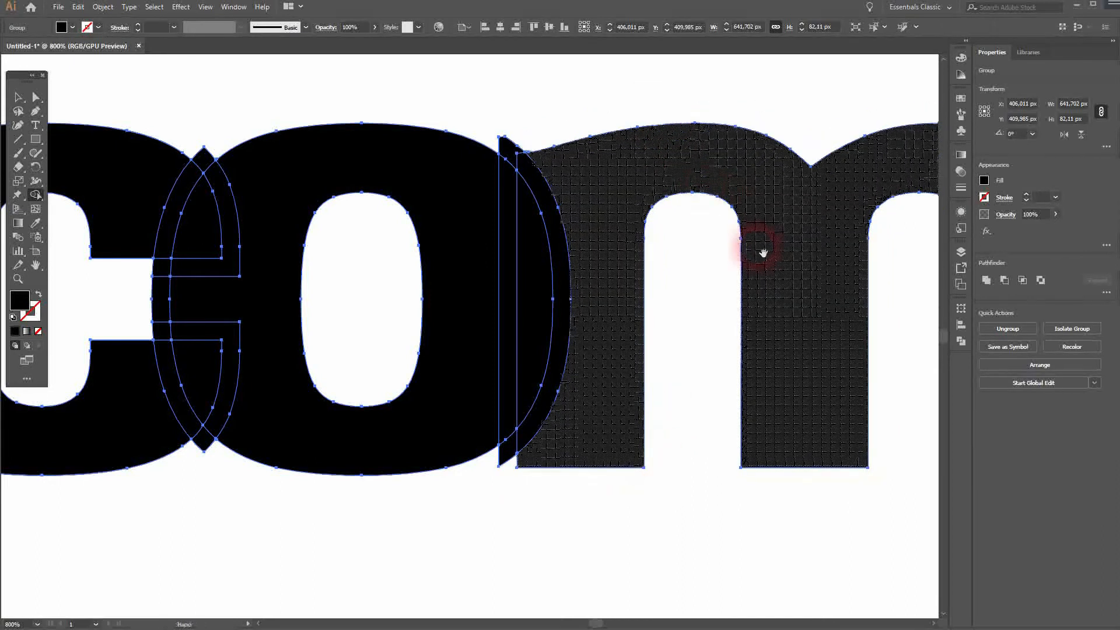
pyautogui.moveTo(554, 269); pyautogui.dragTo(137, 358)
pyautogui.keyDown('alt'); pyautogui.click(450, 233); pyautogui.keyUp('alt')
pyautogui.scroll(-4, 583, 393)
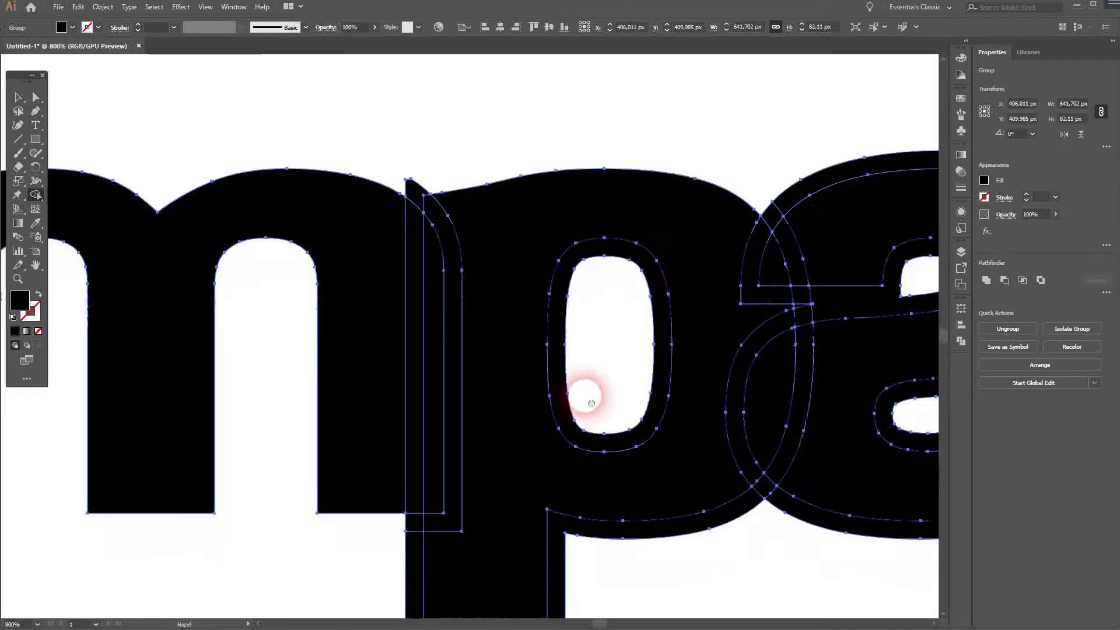
pyautogui.keyDown('alt'); pyautogui.click(553, 413); pyautogui.keyUp('alt')
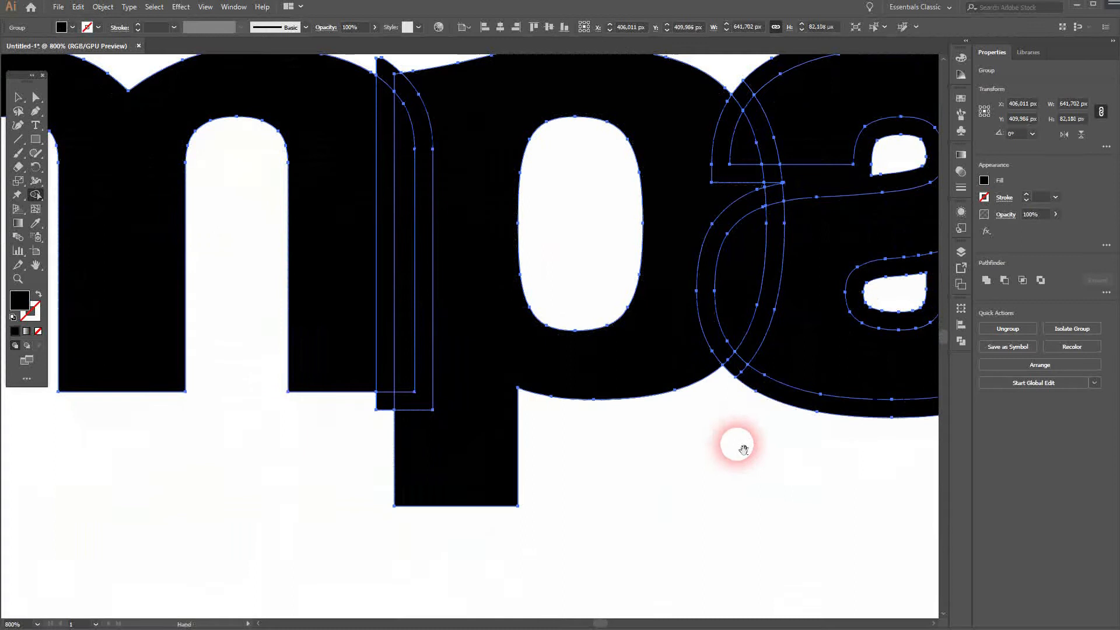
# Step: Remove the offset strips around the letter a, including those in its opening and its counter
pyautogui.moveTo(732, 445); pyautogui.dragTo(345, 445)
pyautogui.keyDown('alt'); pyautogui.click(425, 413); pyautogui.keyUp('alt')
pyautogui.keyDown('alt'); pyautogui.click(453, 307); pyautogui.keyUp('alt')
pyautogui.keyDown('alt'); pyautogui.click(461, 186); pyautogui.keyUp('alt')
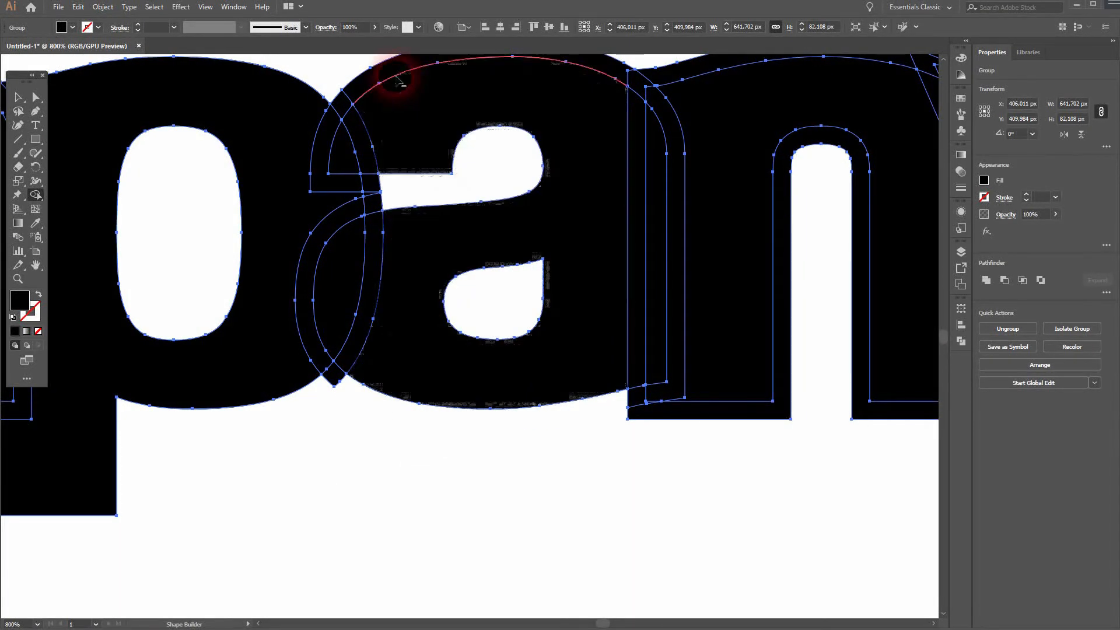
pyautogui.keyDown('alt'); pyautogui.click(387, 75); pyautogui.keyUp('alt')
# Step: Remove the outer offset strips around the letter n and the final y
pyautogui.keyDown('alt'); pyautogui.click(687, 63); pyautogui.keyUp('alt')
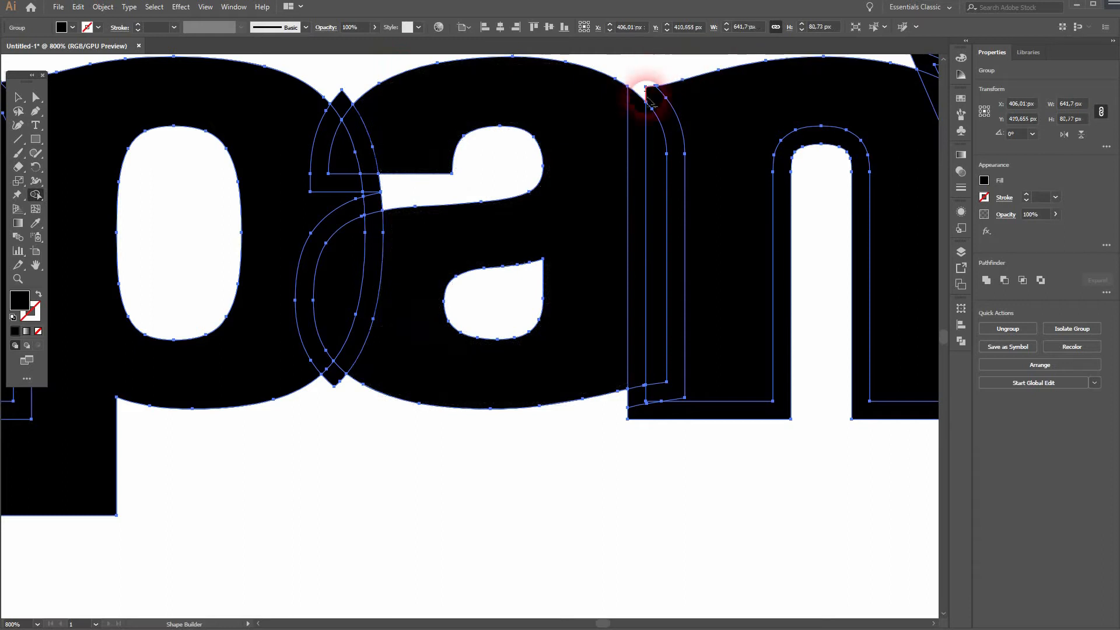
pyautogui.keyDown('alt'); pyautogui.click(781, 301); pyautogui.keyUp('alt')
pyautogui.moveTo(824, 371); pyautogui.dragTo(234, 446)
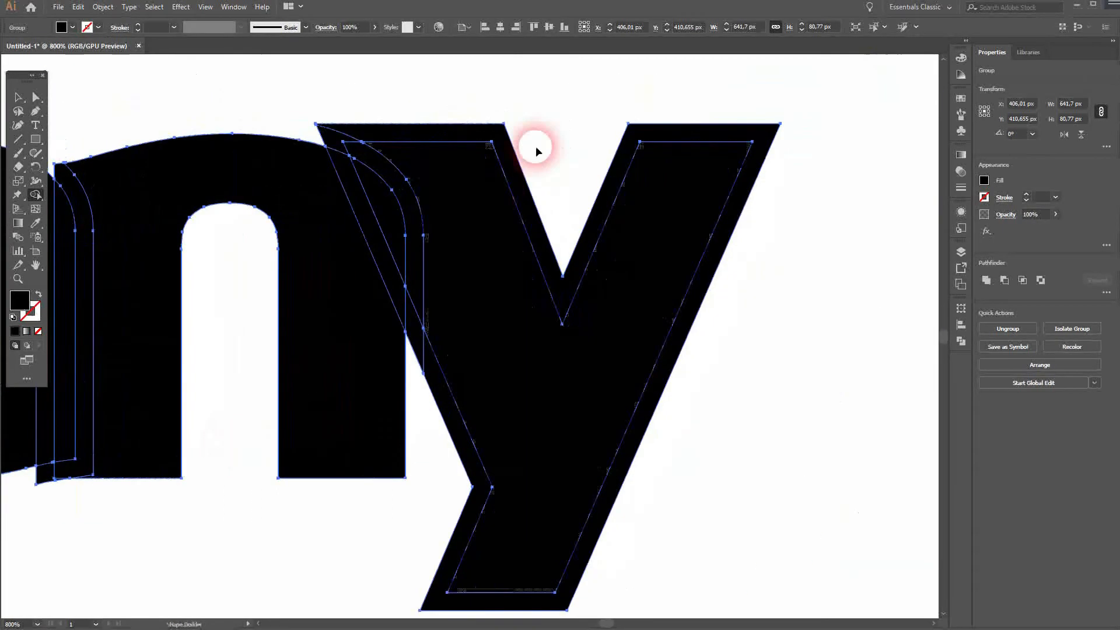
pyautogui.keyDown('alt'); pyautogui.click(519, 179); pyautogui.keyUp('alt')
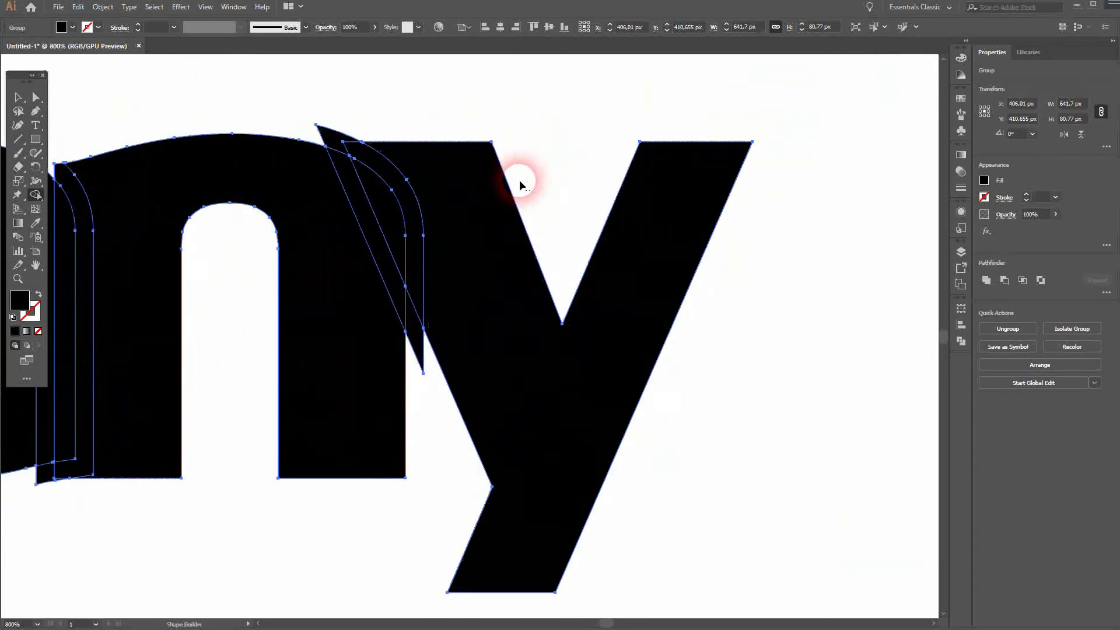
pyautogui.keyDown('alt'); pyautogui.click(341, 140); pyautogui.keyUp('alt')
pyautogui.hotkey('ctrl', '0')
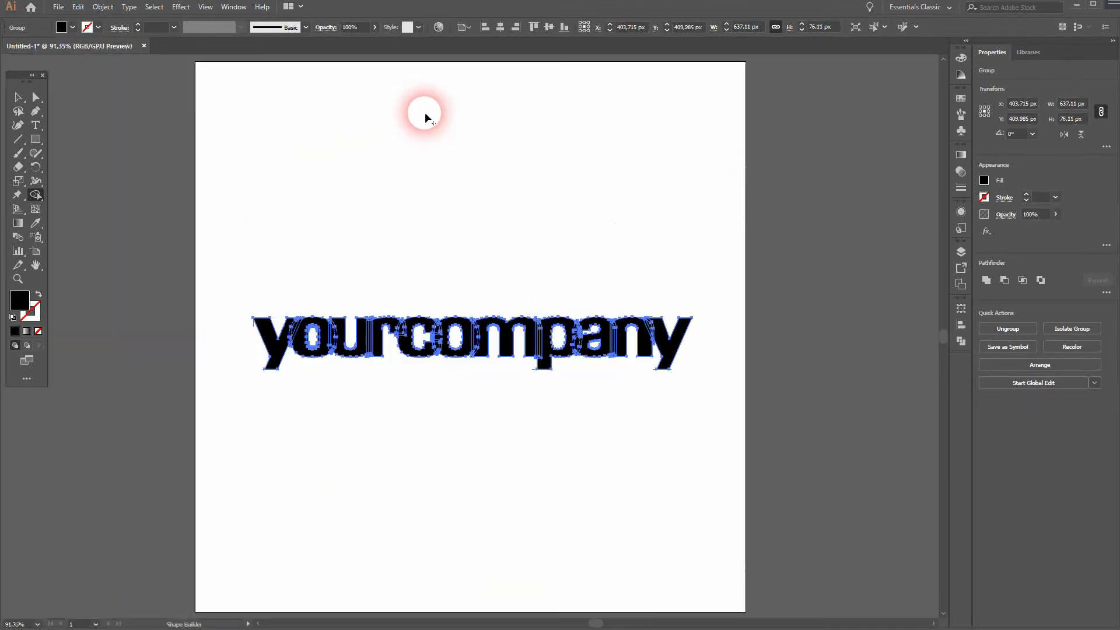
# Step: Cut the gap between the first y and o, and merge the o's overlap pieces while clearing its counter strip
pyautogui.scroll(8, 262, 332)
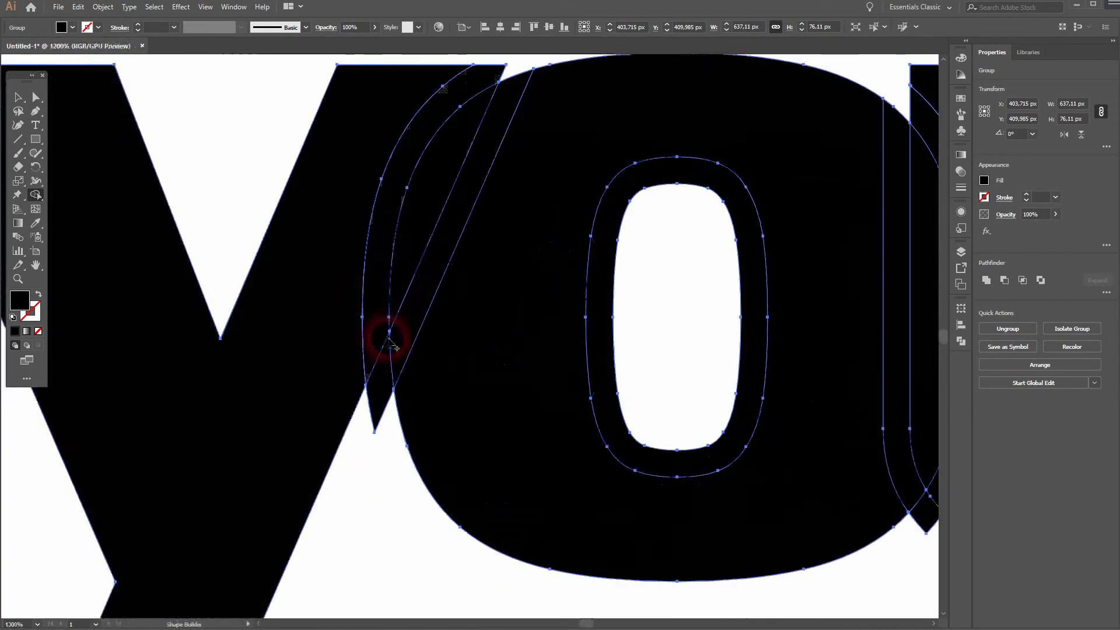
pyautogui.keyDown('alt'); pyautogui.click(379, 389); pyautogui.keyUp('alt')
pyautogui.moveTo(485, 204); pyautogui.dragTo(422, 292)
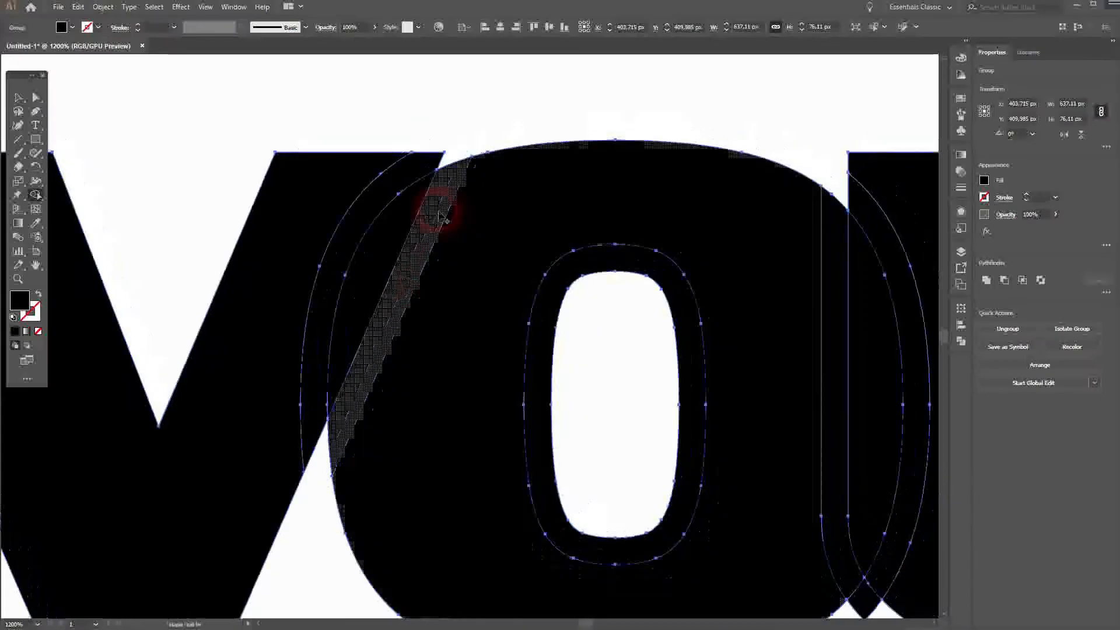
pyautogui.keyDown('alt'); pyautogui.click(325, 331); pyautogui.keyUp('alt')
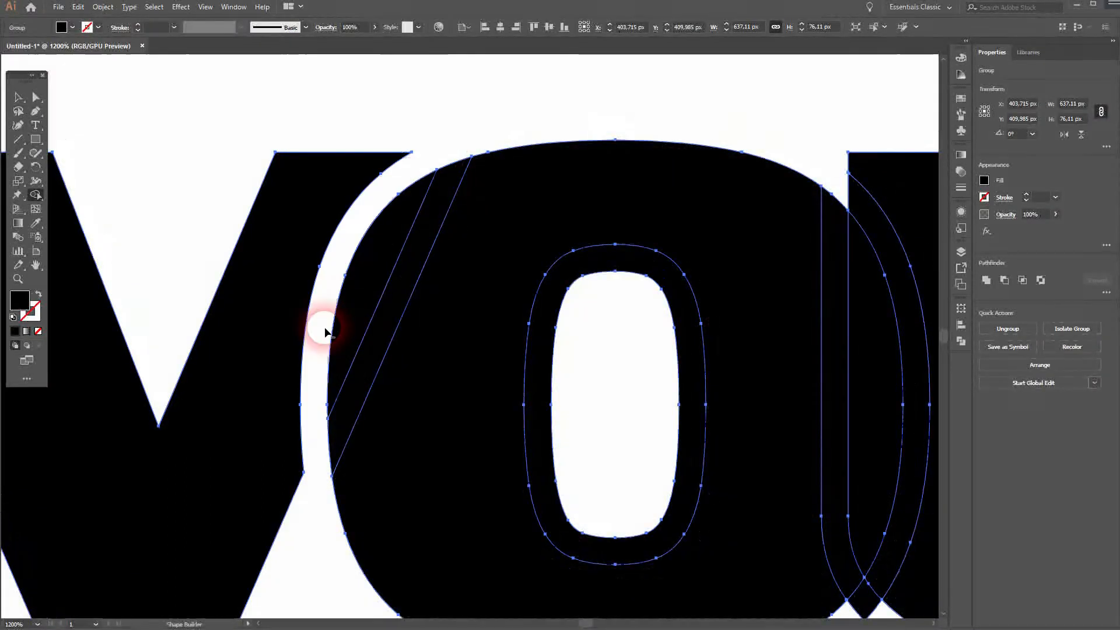
pyautogui.moveTo(370, 289); pyautogui.dragTo(422, 344)
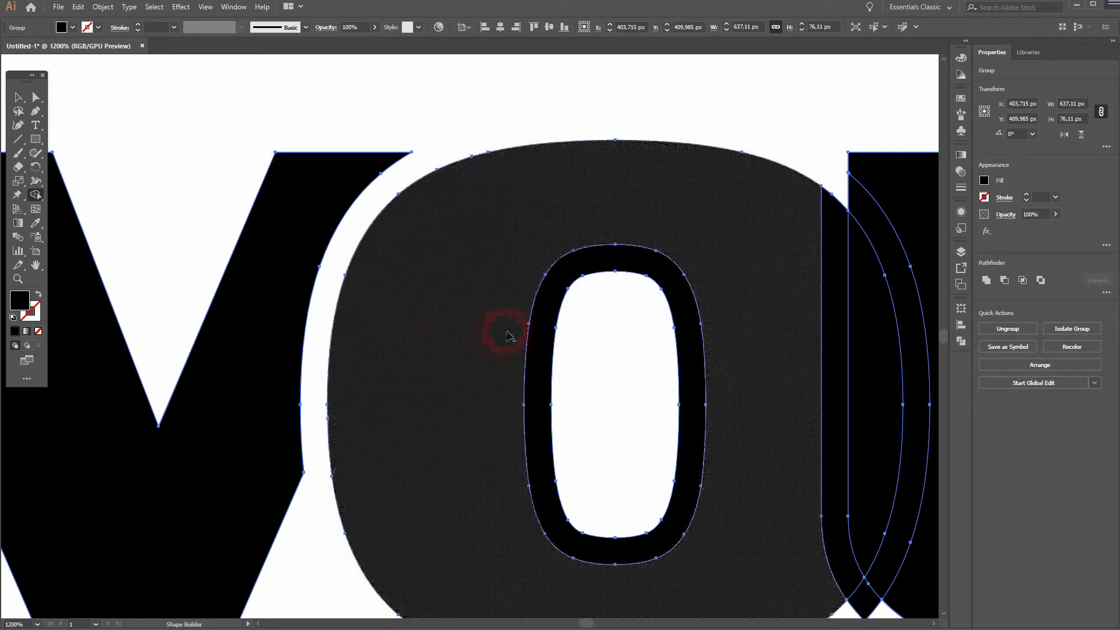
pyautogui.moveTo(505, 337); pyautogui.dragTo(550, 332)
# Step: Cut the gap between the first o and the u along the o's curve, and merge the o's overlap pieces
pyautogui.moveTo(695, 345); pyautogui.dragTo(399, 338)
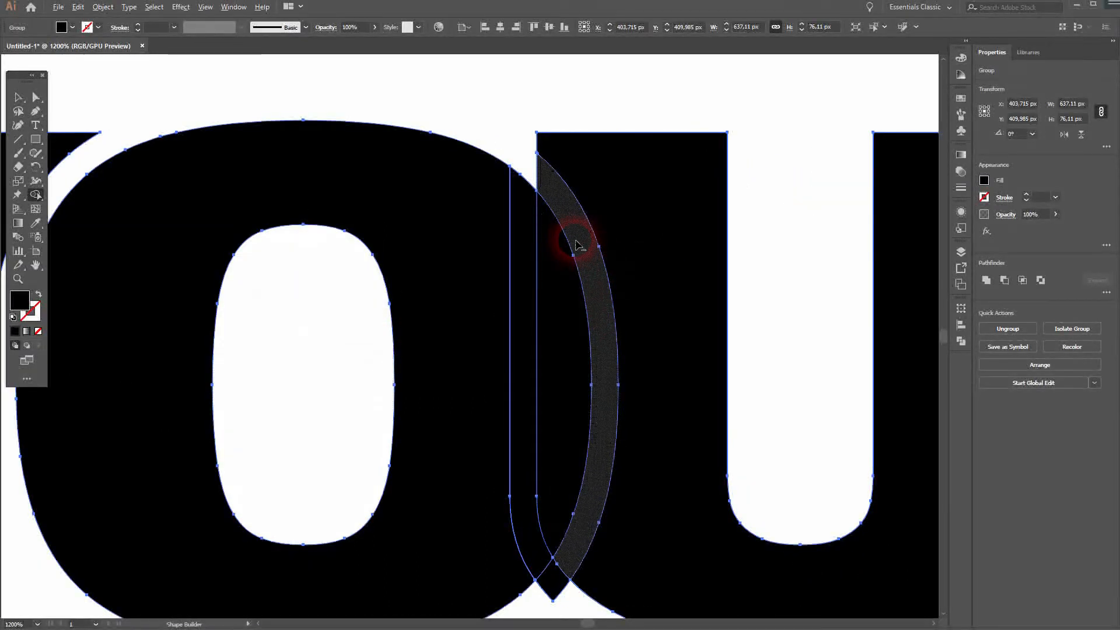
pyautogui.keyDown('alt'); pyautogui.click(575, 245); pyautogui.keyUp('alt')
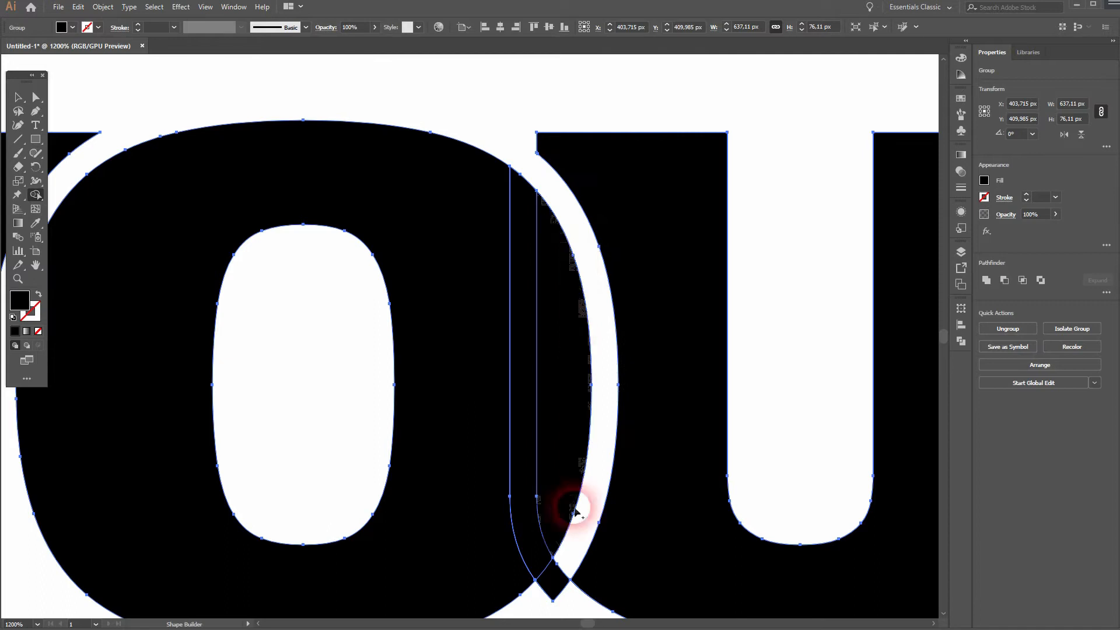
pyautogui.moveTo(553, 585)
pyautogui.mouseDown()
pyautogui.moveTo(550, 562)
pyautogui.moveTo(470, 493)
pyautogui.mouseUp()
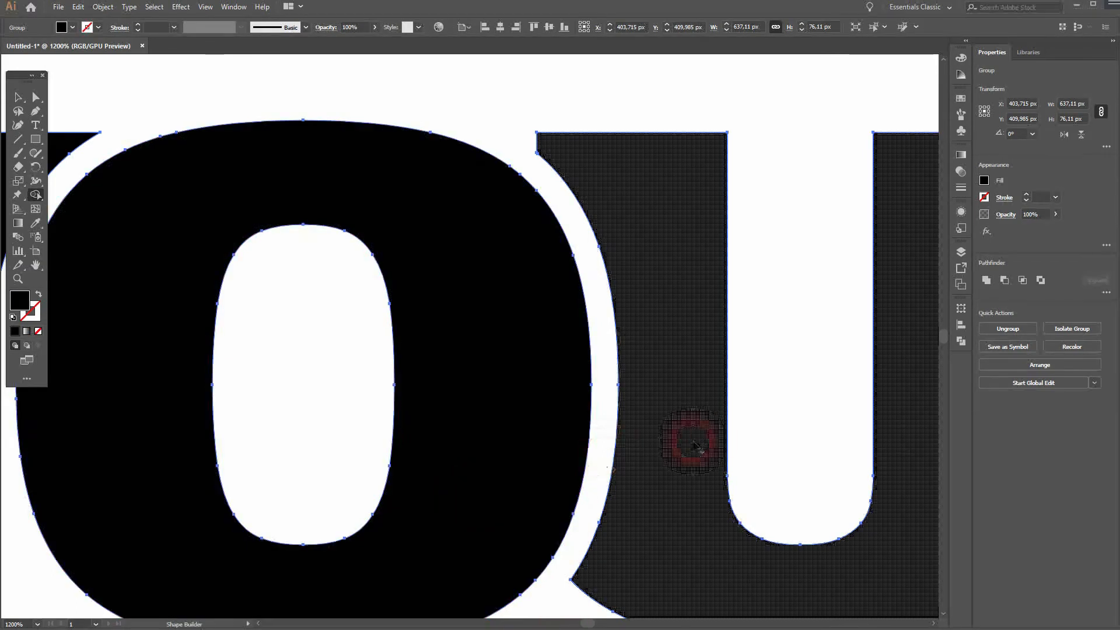
# Step: Remove the offset tip protruding above the overlap of the u and r
pyautogui.hscroll(5, 606, 454)
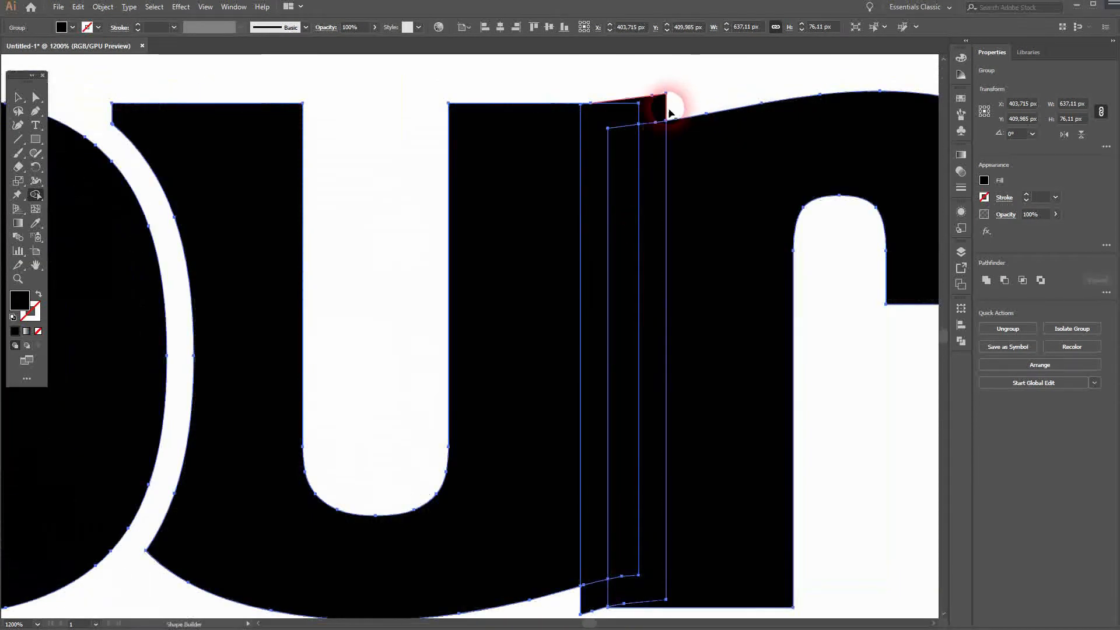
pyautogui.keyDown('alt'); pyautogui.click(659, 114); pyautogui.keyUp('alt')
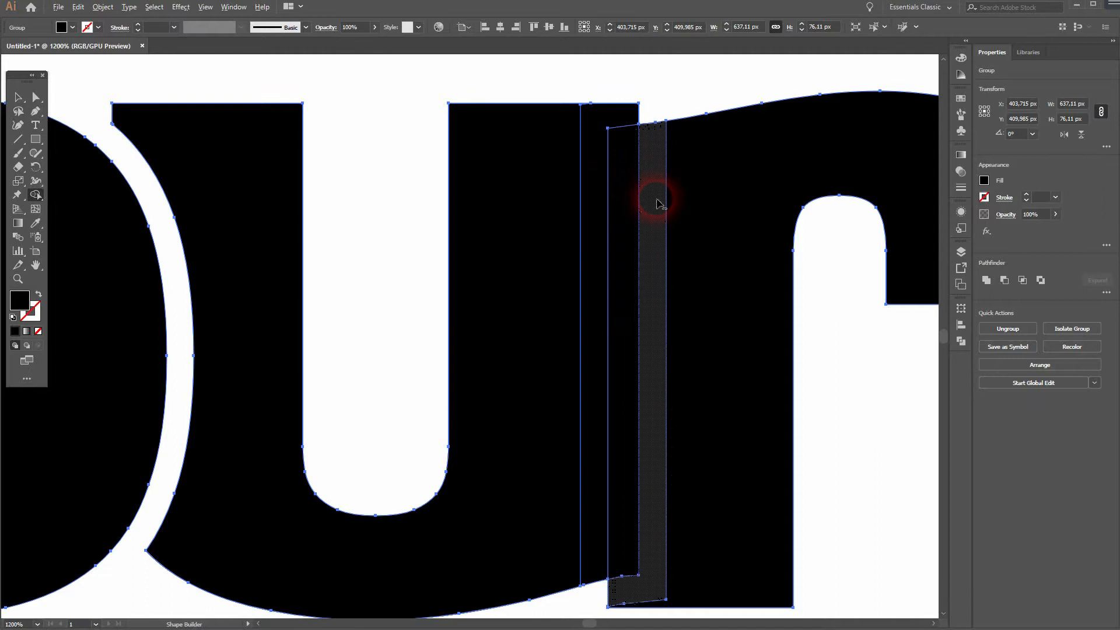
pyautogui.keyDown('alt'); pyautogui.click(597, 221); pyautogui.keyUp('alt')
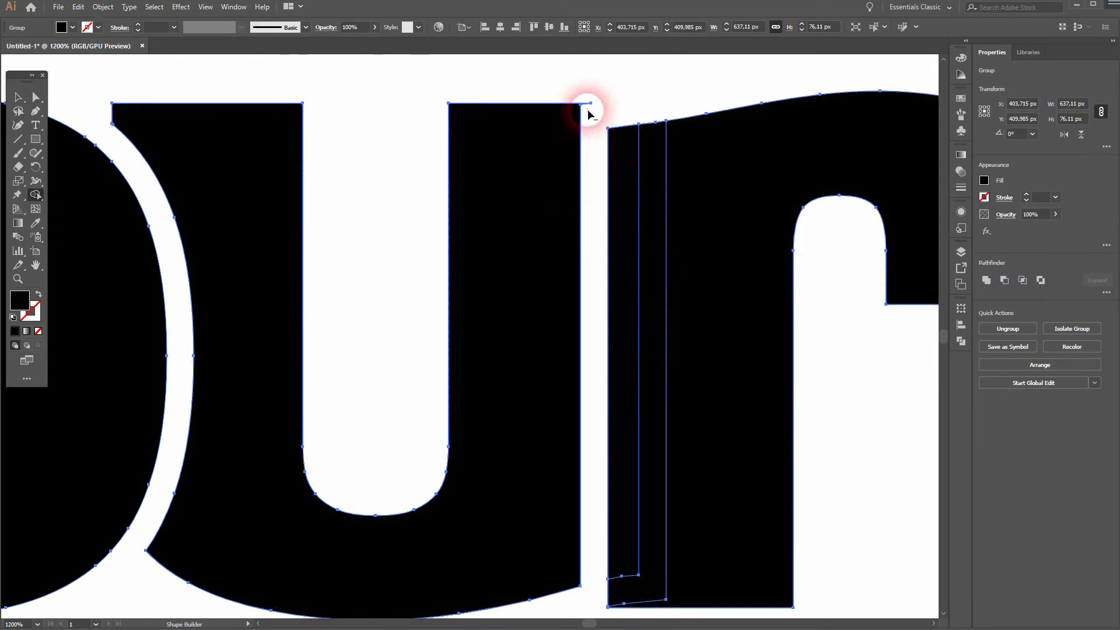
pyautogui.keyDown('alt'); pyautogui.click(586, 105); pyautogui.keyUp('alt')
pyautogui.hotkey('ctrl', 'z')
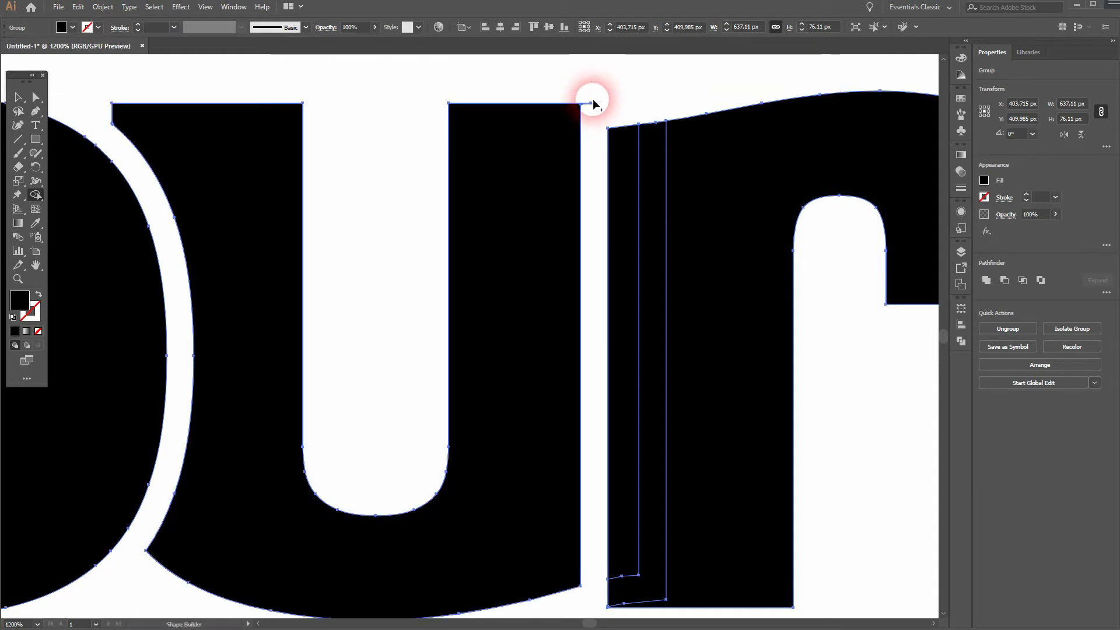
pyautogui.hotkey('ctrl', 'z')
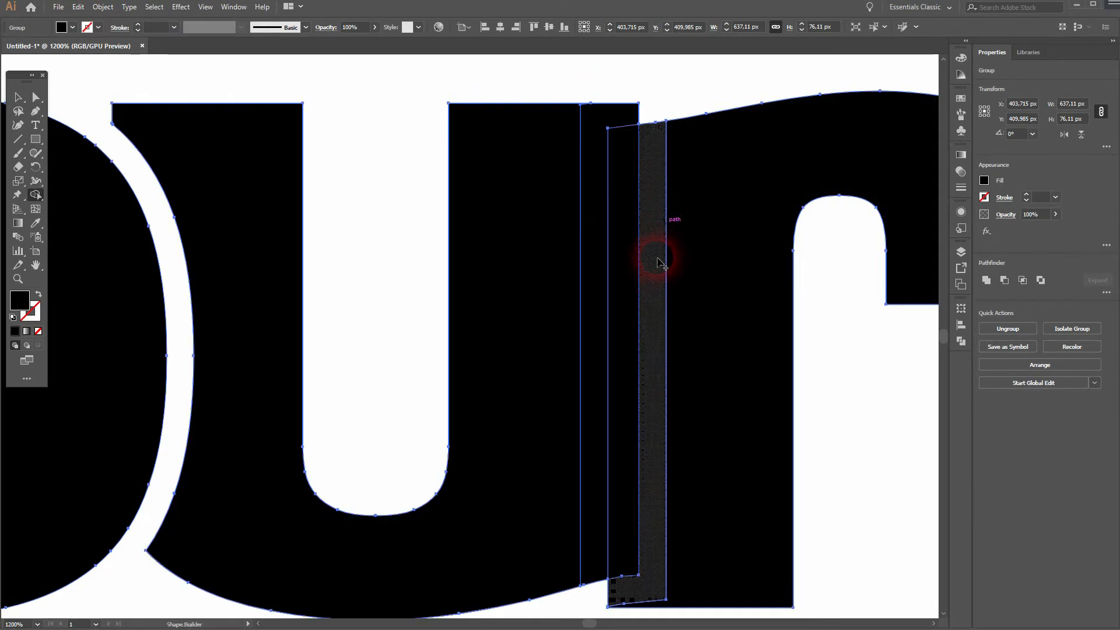
# Step: Cut the gap between the u and r by removing the offset strip along the r's stem
pyautogui.keyDown('alt'); pyautogui.click(658, 261); pyautogui.keyUp('alt')
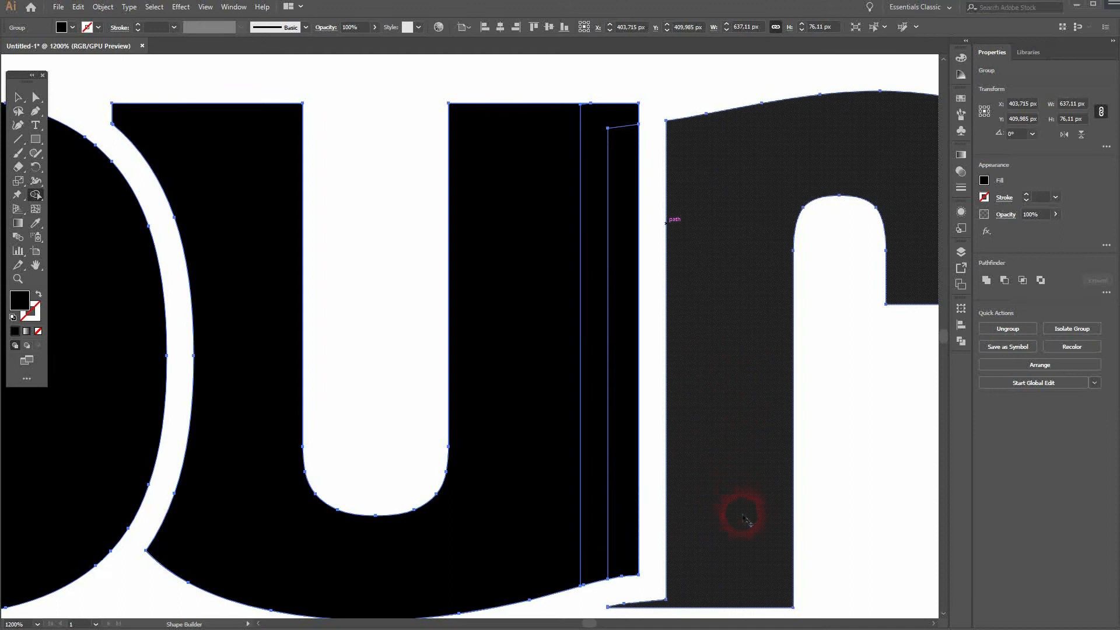
pyautogui.moveTo(763, 535); pyautogui.dragTo(709, 438)
pyautogui.moveTo(719, 323); pyautogui.dragTo(710, 434)
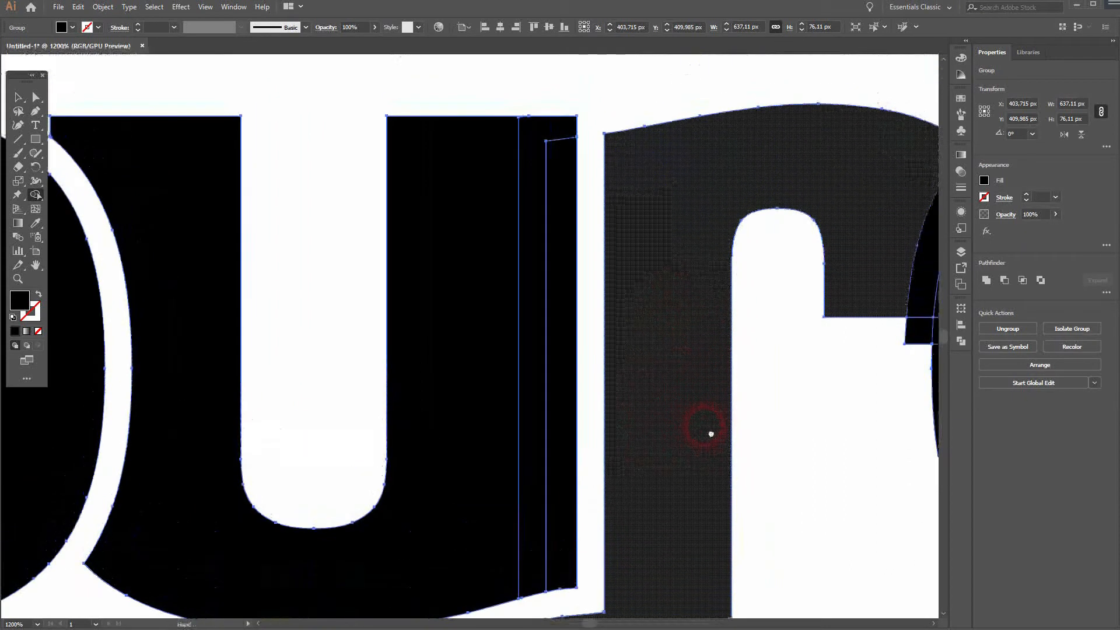
# Step: Cut the gap between the r and c along the c's curve, and merge the overlap pieces into the c
pyautogui.moveTo(793, 418); pyautogui.dragTo(426, 430)
pyautogui.keyDown('alt'); pyautogui.click(533, 316); pyautogui.keyUp('alt')
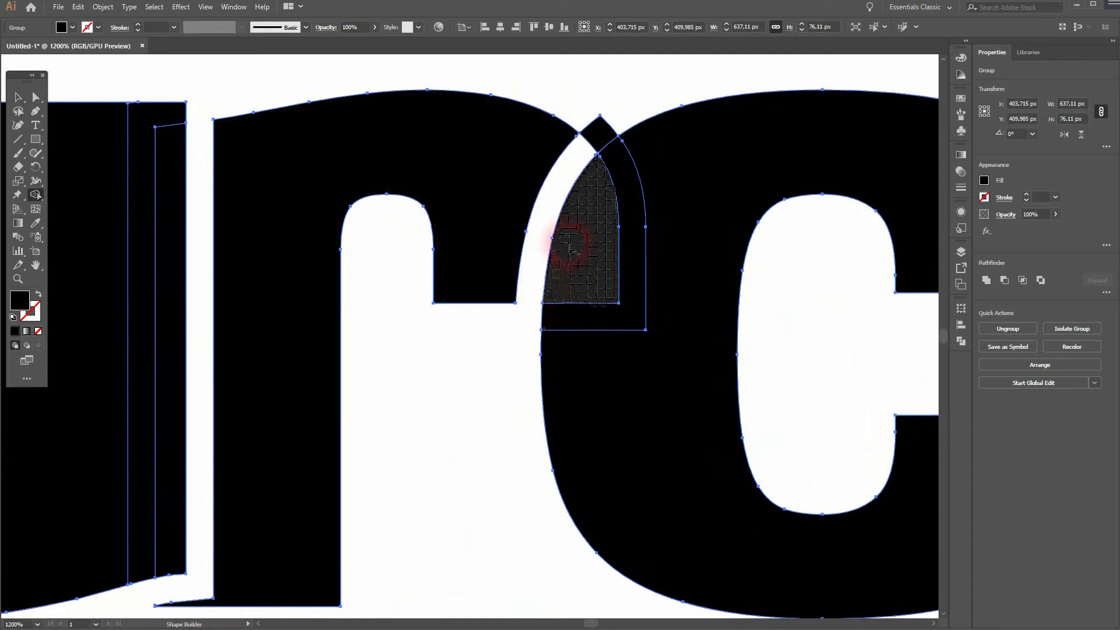
pyautogui.moveTo(589, 262)
pyautogui.mouseDown()
pyautogui.moveTo(619, 256)
pyautogui.moveTo(675, 329)
pyautogui.mouseUp()
# Step: Cut the gap between the c and the second o, and merge the overlap pieces into the o
pyautogui.moveTo(716, 380); pyautogui.dragTo(262, 369)
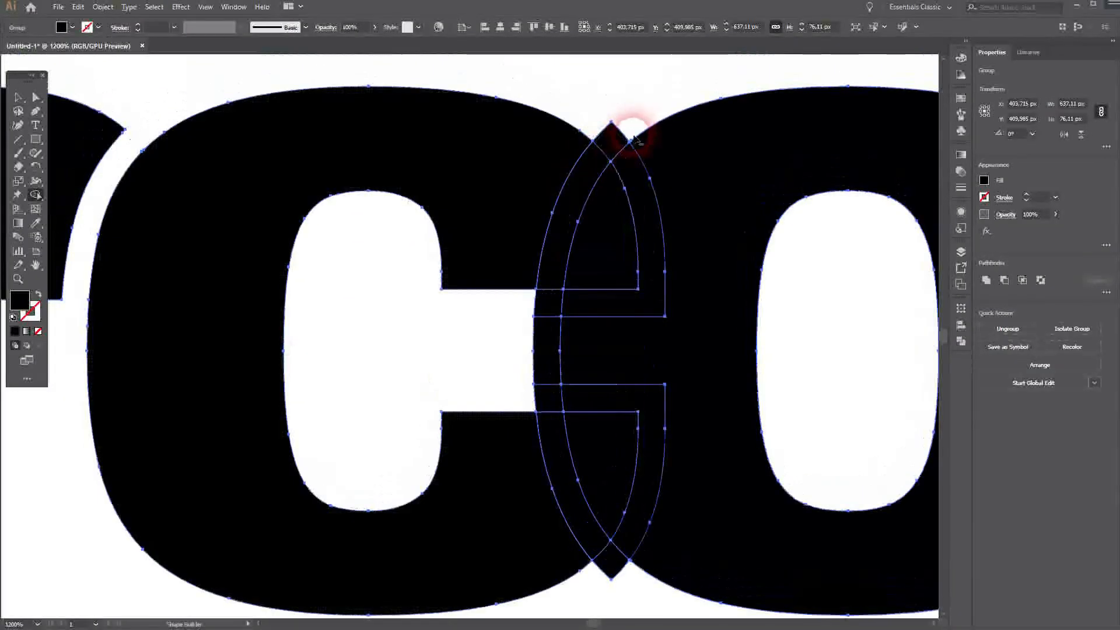
pyautogui.moveTo(555, 380)
pyautogui.mouseDown()
pyautogui.moveTo(556, 427)
pyautogui.moveTo(585, 516)
pyautogui.mouseUp()
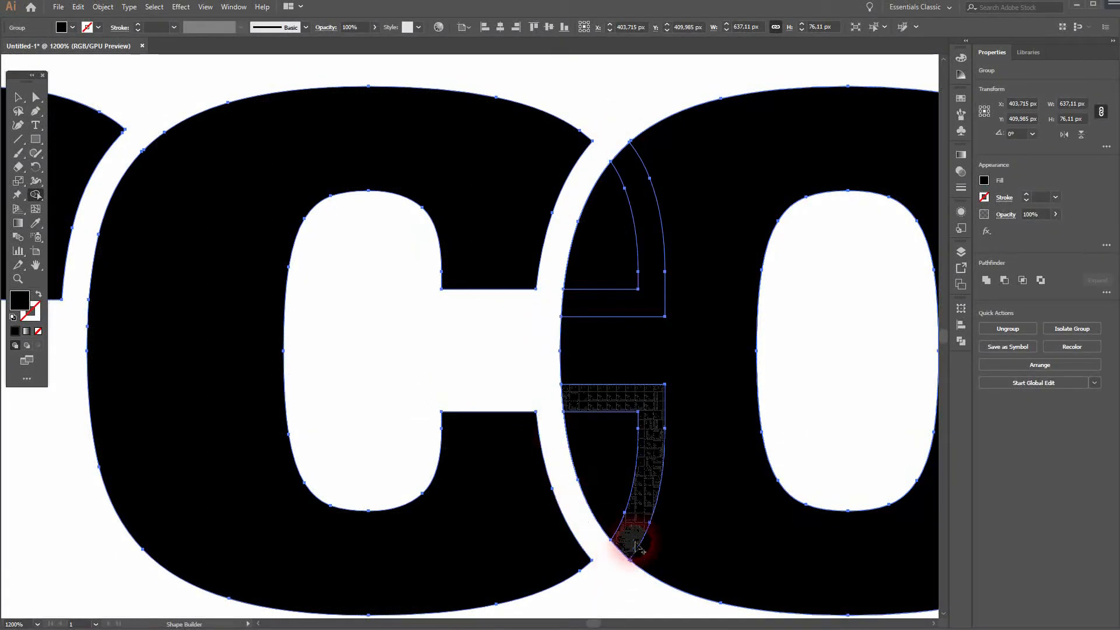
pyautogui.moveTo(838, 392); pyautogui.dragTo(656, 356)
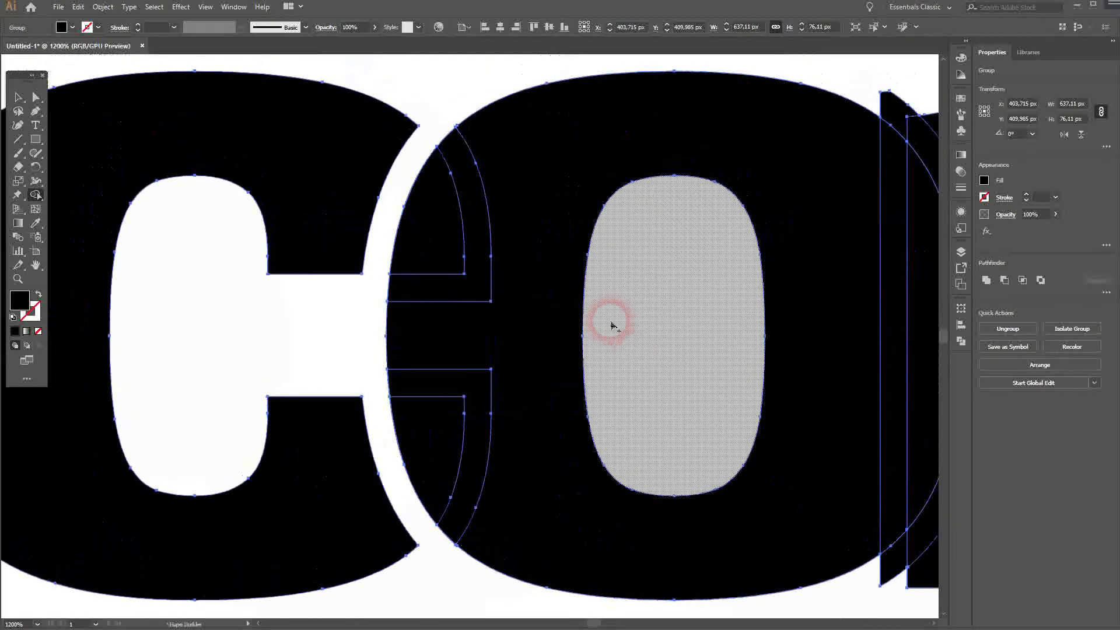
pyautogui.moveTo(525, 165)
pyautogui.mouseDown()
pyautogui.moveTo(430, 325)
pyautogui.moveTo(473, 493)
pyautogui.mouseUp()
# Step: Cut the gap between the second o and the m along the o's curve, and merge the o's overlap pieces
pyautogui.moveTo(842, 378); pyautogui.dragTo(511, 408)
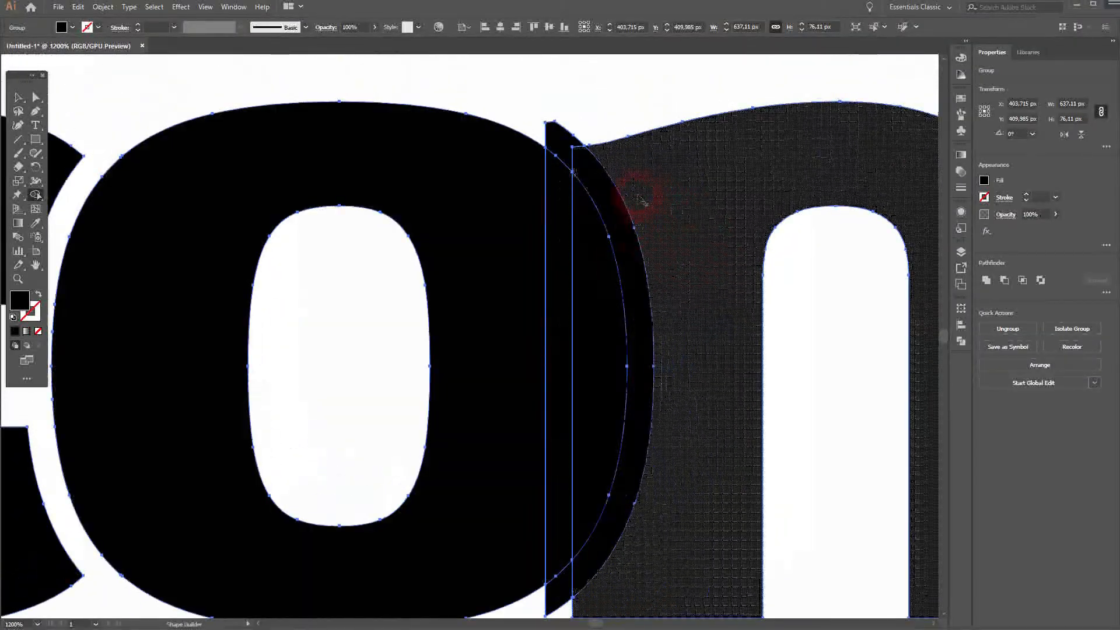
pyautogui.keyDown('alt'); pyautogui.click(564, 141); pyautogui.keyUp('alt')
pyautogui.keyDown('alt'); pyautogui.click(589, 540); pyautogui.keyUp('alt')
pyautogui.moveTo(586, 510)
pyautogui.mouseDown()
pyautogui.moveTo(548, 499)
pyautogui.moveTo(509, 516)
pyautogui.mouseUp()
# Step: Cut the gap between the m and p along the m's outline, and merge the m's overlap pieces
pyautogui.moveTo(793, 470); pyautogui.dragTo(280, 443)
pyautogui.moveTo(795, 392); pyautogui.dragTo(463, 367)
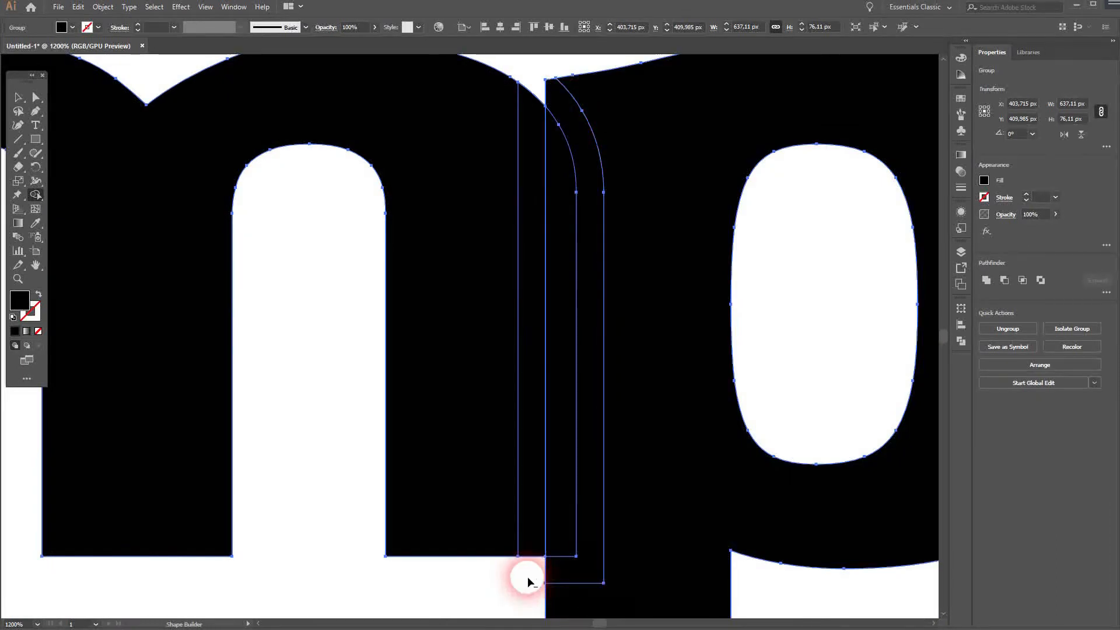
pyautogui.keyDown('alt'); pyautogui.click(564, 577); pyautogui.keyUp('alt')
pyautogui.moveTo(554, 509); pyautogui.dragTo(482, 506)
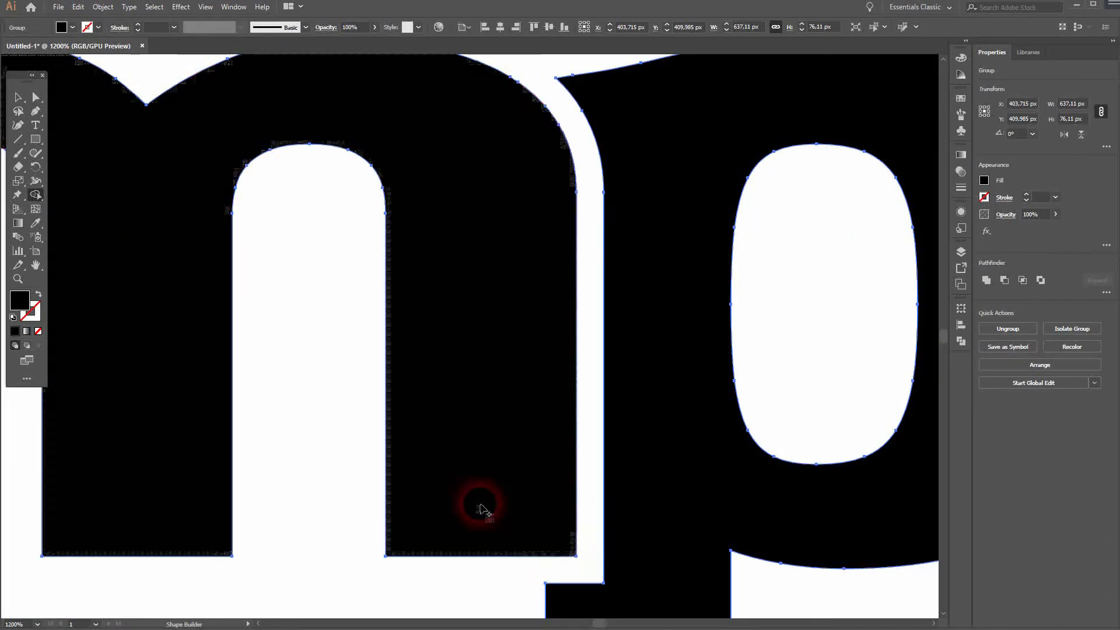
# Step: Cut the gap between the p and a along the a's outline, and merge the overlap pieces into the a
pyautogui.moveTo(779, 503); pyautogui.dragTo(529, 387)
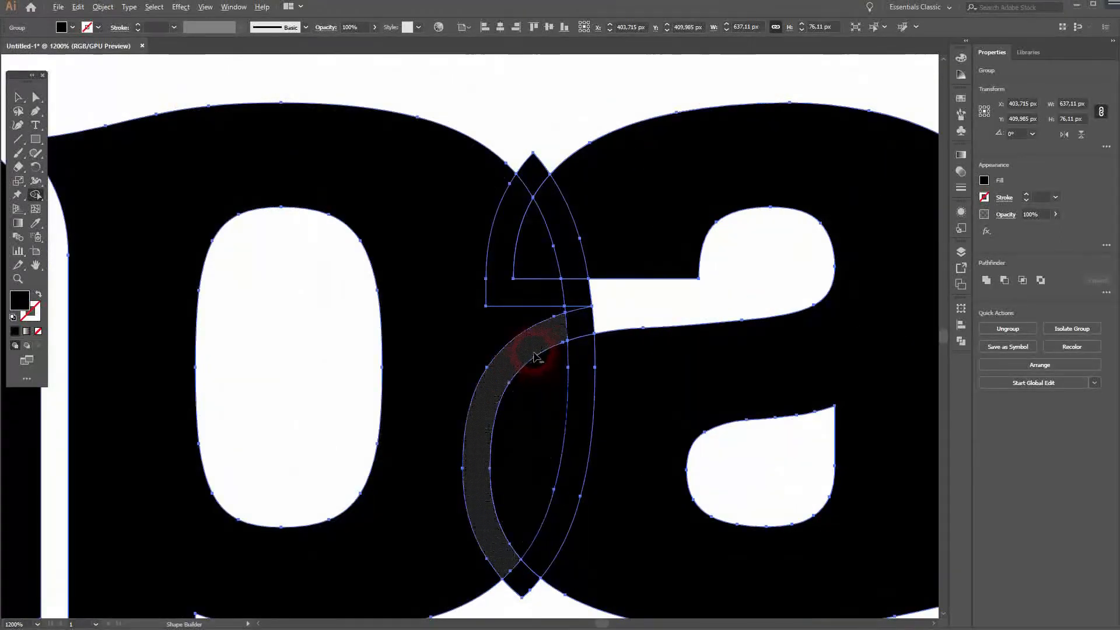
pyautogui.keyDown('alt'); pyautogui.click(534, 355); pyautogui.keyUp('alt')
pyautogui.keyDown('alt'); pyautogui.click(521, 589); pyautogui.keyUp('alt')
pyautogui.keyDown('alt'); pyautogui.click(530, 172); pyautogui.keyUp('alt')
pyautogui.keyDown('alt'); pyautogui.click(569, 301); pyautogui.keyUp('alt')
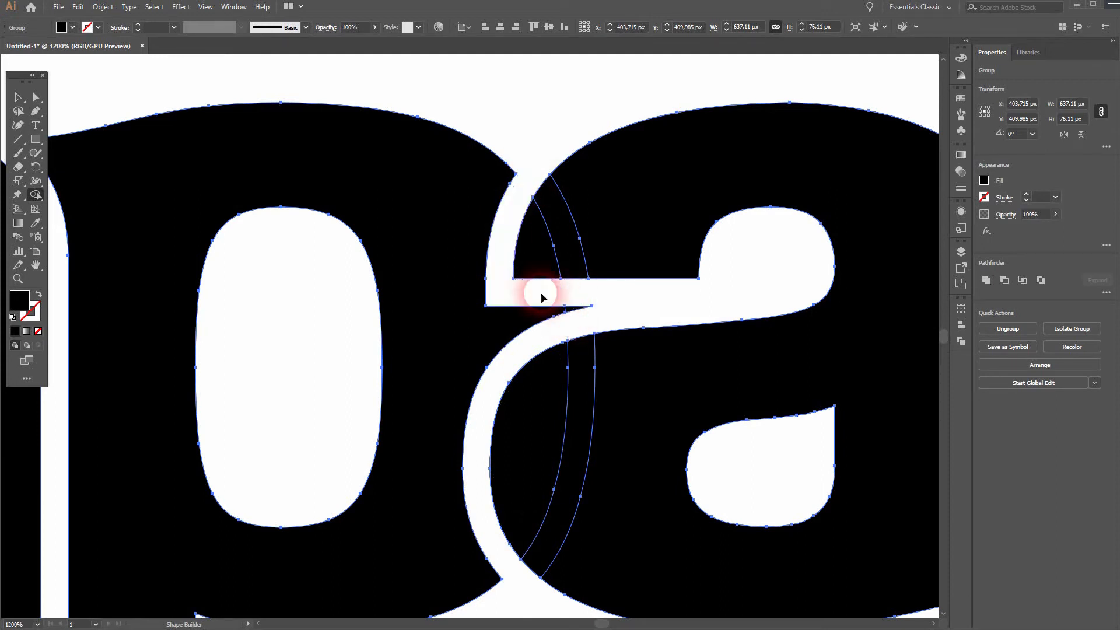
pyautogui.keyDown('alt'); pyautogui.click(580, 219); pyautogui.keyUp('alt')
pyautogui.moveTo(606, 408); pyautogui.dragTo(528, 438)
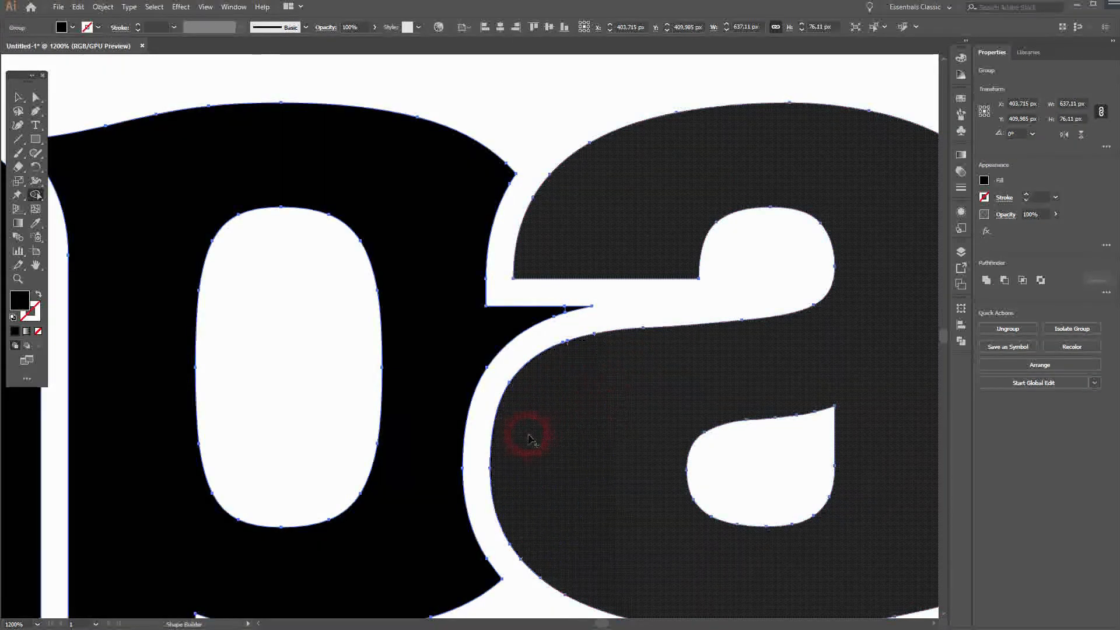
# Step: Cut the gap between the a and n along the a's edge, and merge the a's overlap pieces
pyautogui.moveTo(659, 496); pyautogui.dragTo(310, 405)
pyautogui.moveTo(770, 284); pyautogui.dragTo(600, 335)
pyautogui.keyDown('alt'); pyautogui.click(519, 303); pyautogui.keyUp('alt')
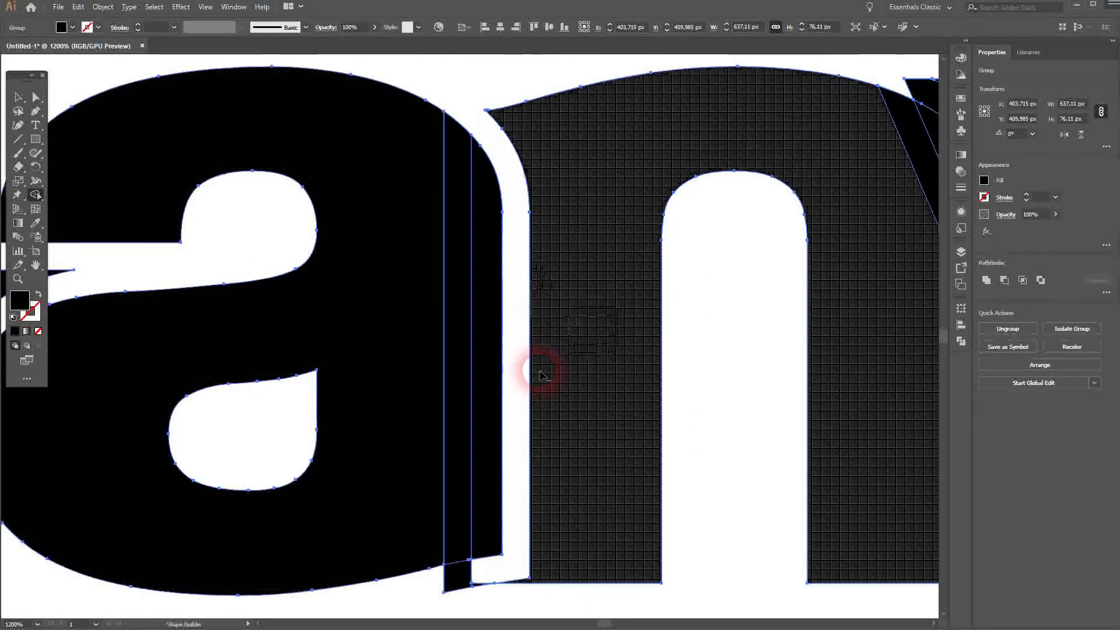
pyautogui.moveTo(473, 593)
pyautogui.mouseDown()
pyautogui.moveTo(513, 577)
pyautogui.moveTo(504, 493)
pyautogui.moveTo(456, 343)
pyautogui.moveTo(469, 224)
pyautogui.moveTo(484, 242)
pyautogui.moveTo(408, 251)
pyautogui.mouseUp()
# Step: Cut the gap between the n and the final y along the n's edge, and merge the n's overlap pieces
pyautogui.moveTo(734, 300); pyautogui.dragTo(420, 317)
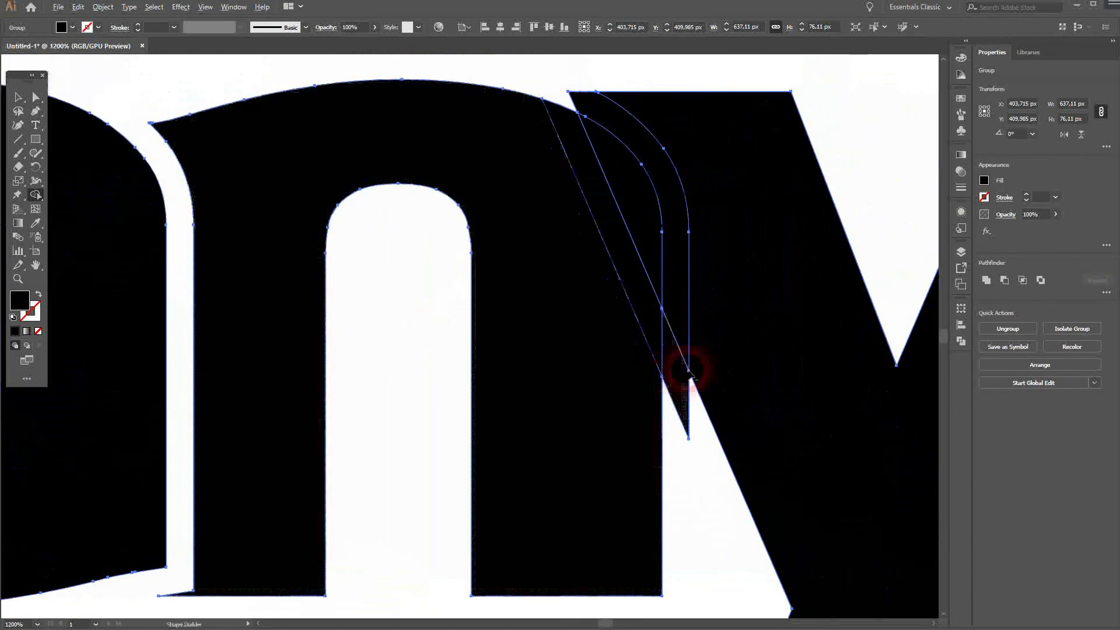
pyautogui.keyDown('alt'); pyautogui.click(683, 318); pyautogui.keyUp('alt')
pyautogui.moveTo(633, 220); pyautogui.dragTo(575, 283)
pyautogui.moveTo(812, 391); pyautogui.dragTo(481, 180)
pyautogui.hotkey('ctrl', '0')
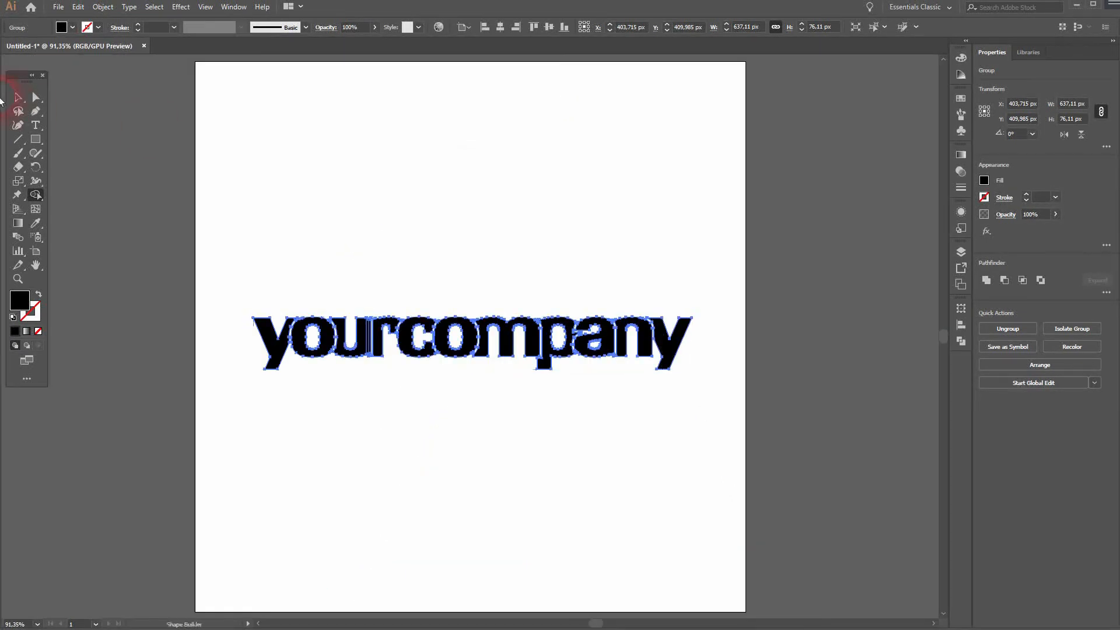
# Step: Select the whole yourcompany logo and ungroup it repeatedly until its letters are separate objects
pyautogui.click(18, 97)
pyautogui.click(537, 195)
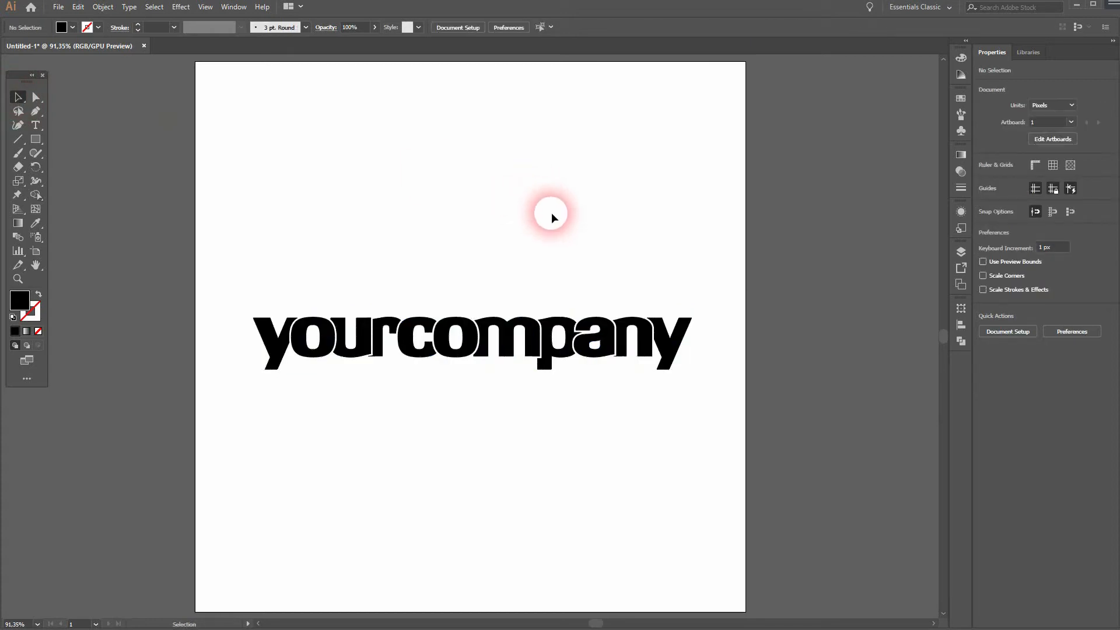
pyautogui.moveTo(210, 415); pyautogui.dragTo(791, 261)
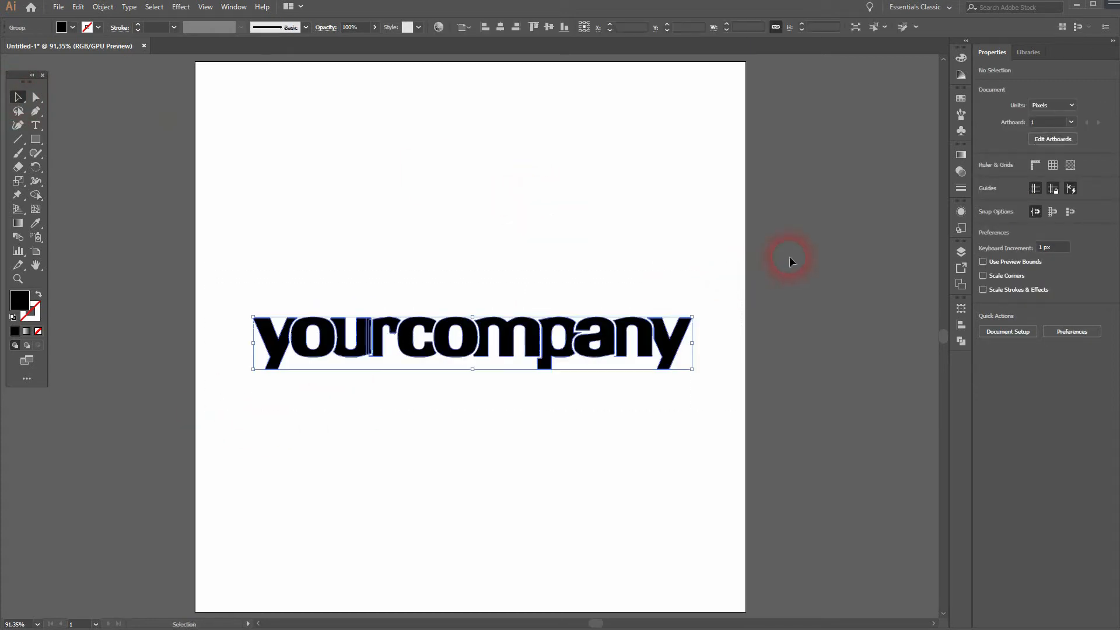
pyautogui.click(103, 6)
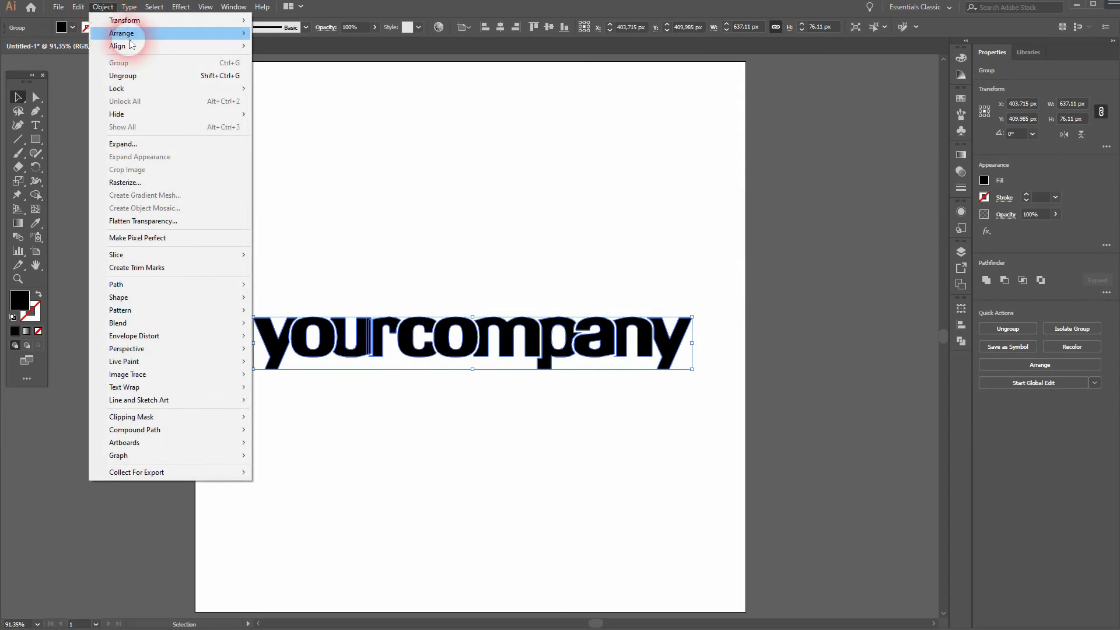
pyautogui.click(146, 75)
pyautogui.click(103, 5)
pyautogui.click(145, 76)
pyautogui.click(103, 5)
pyautogui.click(147, 75)
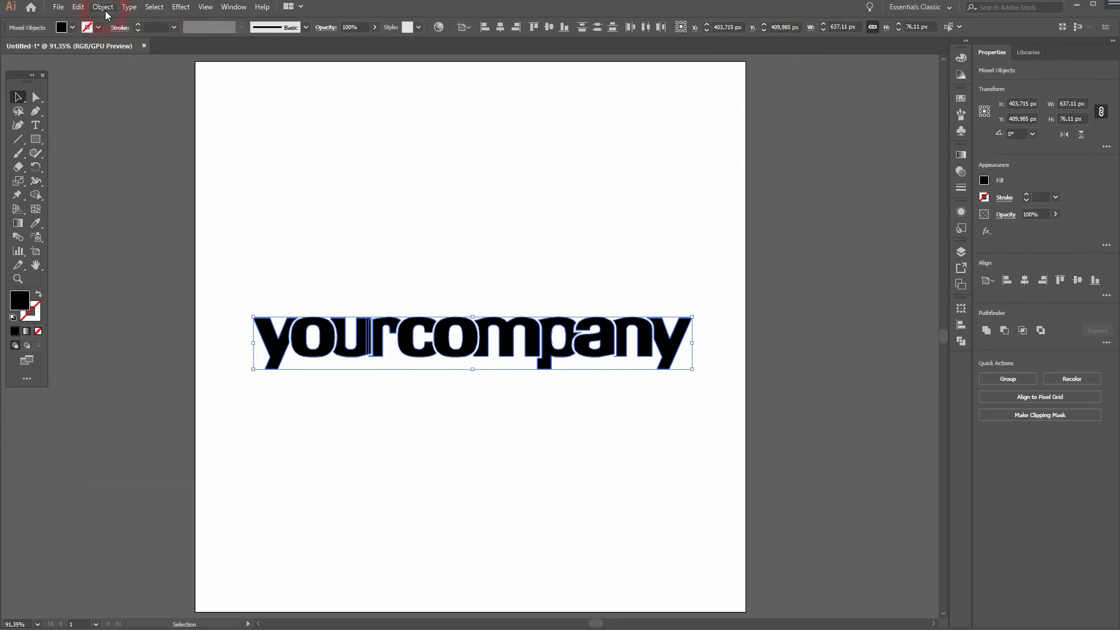
pyautogui.click(103, 6)
pyautogui.click(146, 75)
pyautogui.click(103, 5)
pyautogui.click(125, 75)
pyautogui.click(103, 6)
pyautogui.click(127, 75)
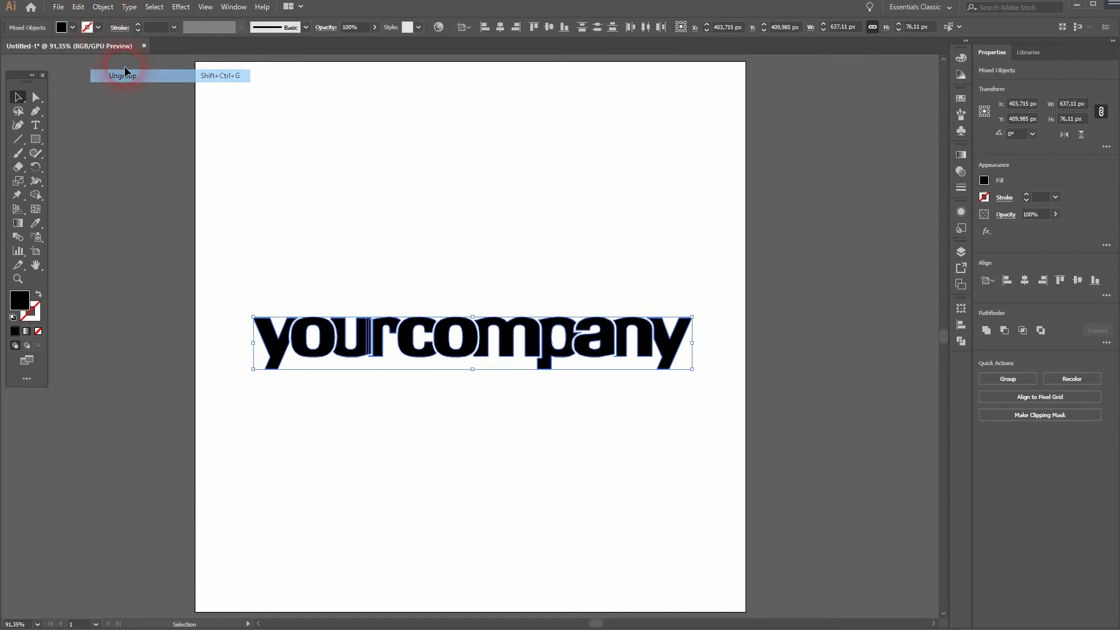
pyautogui.click(103, 6)
pyautogui.click(142, 75)
pyautogui.click(103, 5)
pyautogui.click(125, 75)
pyautogui.click(103, 6)
pyautogui.click(116, 75)
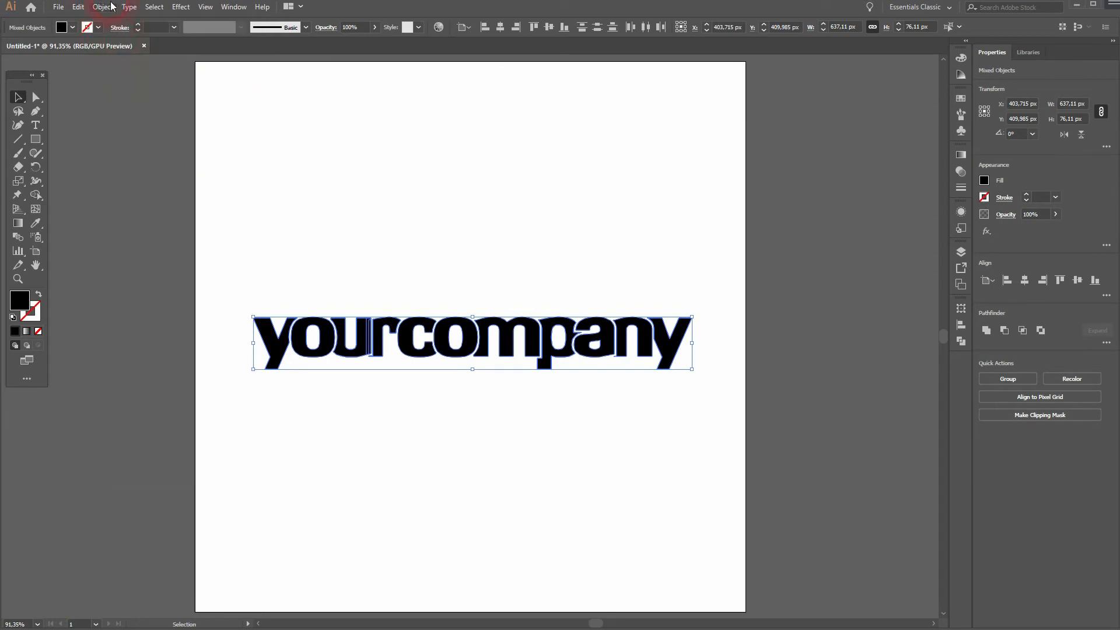
pyautogui.click(103, 7)
pyautogui.click(137, 76)
# Step: Fill the letters of "your" with dark green
pyautogui.click(262, 353)
pyautogui.moveTo(221, 414); pyautogui.dragTo(385, 252)
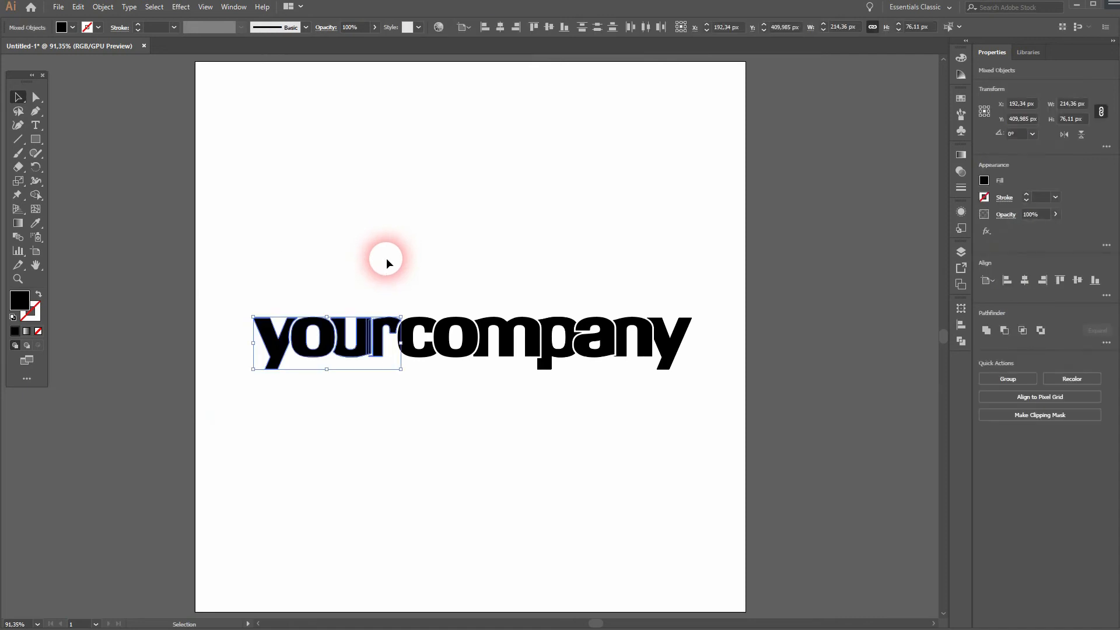
pyautogui.click(73, 28)
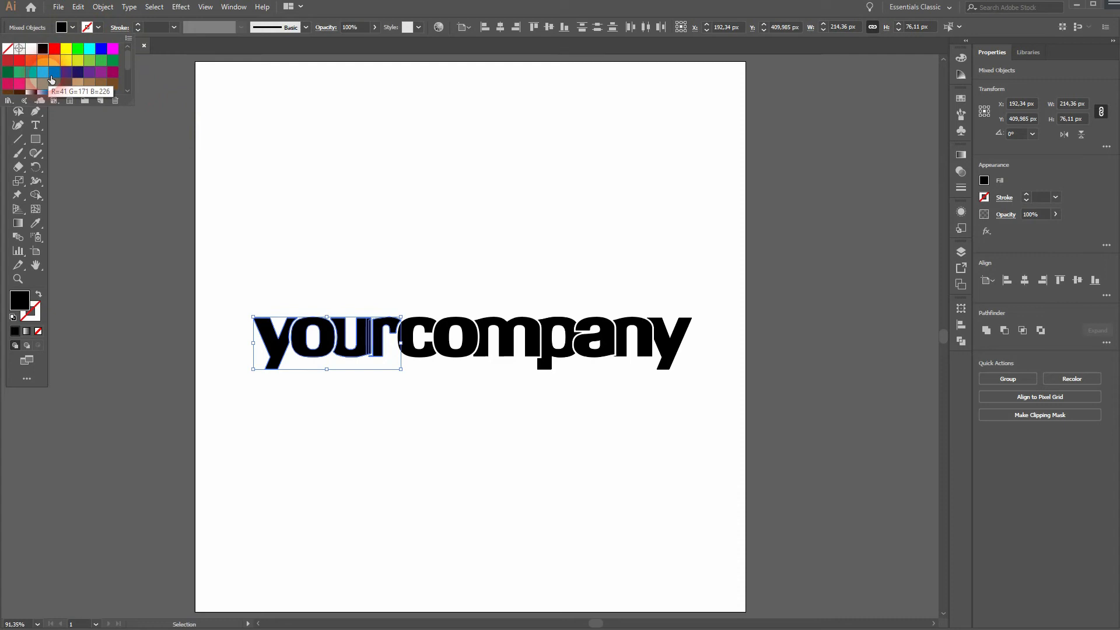
pyautogui.click(8, 72)
# Step: Select the letters of "company" and fill them with teal
pyautogui.click(486, 448)
pyautogui.moveTo(415, 371); pyautogui.dragTo(694, 293)
pyautogui.click(71, 27)
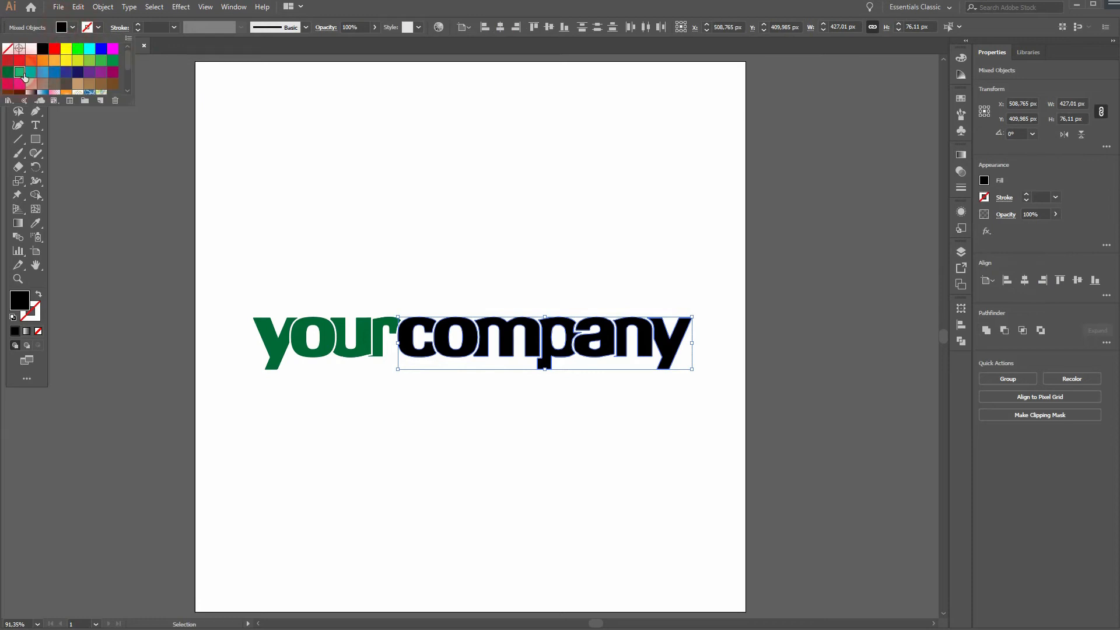
pyautogui.click(23, 75)
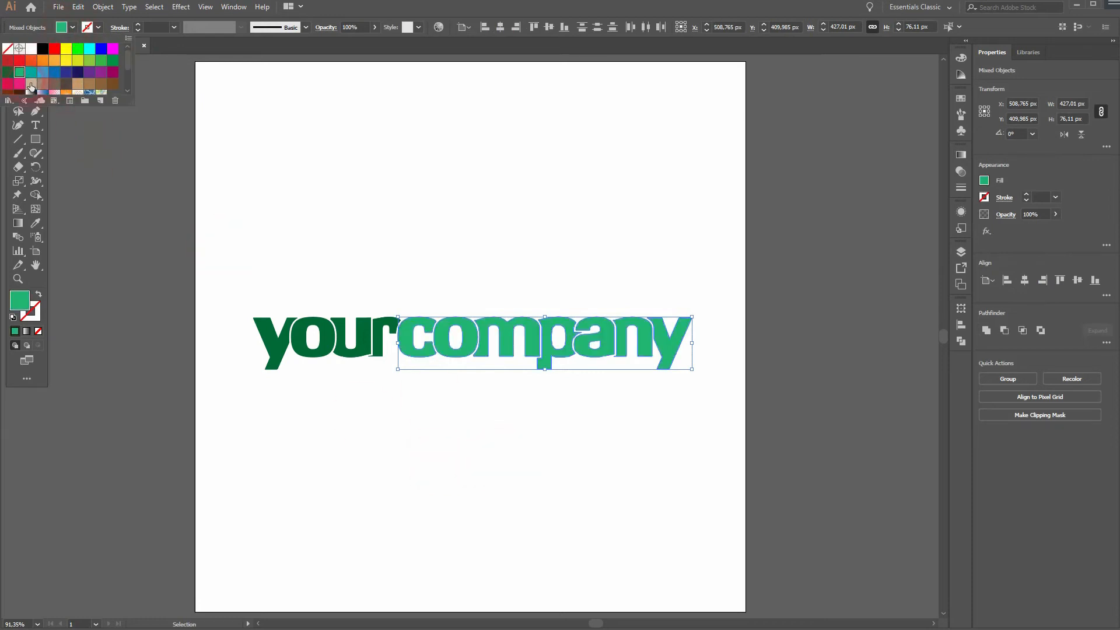
pyautogui.click(31, 72)
pyautogui.click(390, 419)
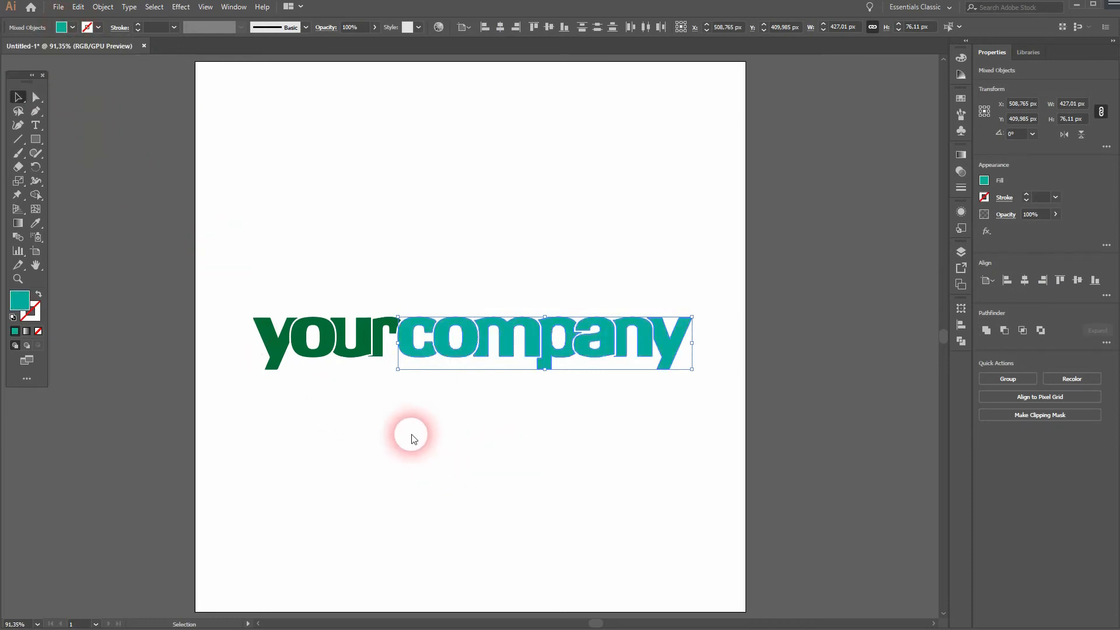
pyautogui.click(420, 434)
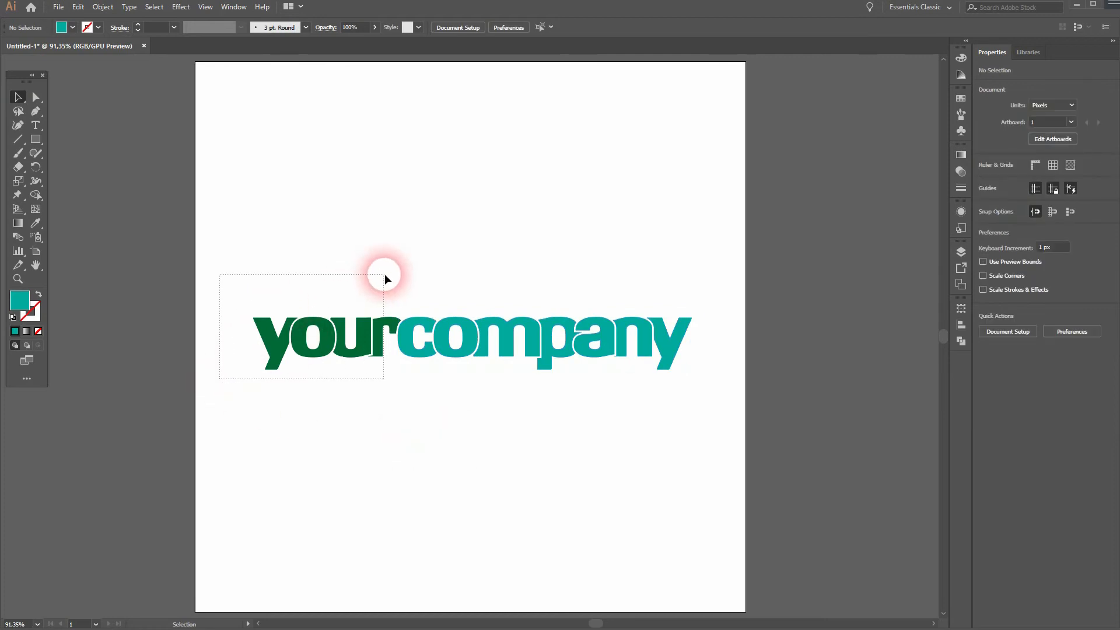
# Step: Select the letters of "your" and fill them with the darker medium blue
pyautogui.moveTo(384, 274); pyautogui.dragTo(383, 276)
pyautogui.click(70, 29)
pyautogui.click(42, 71)
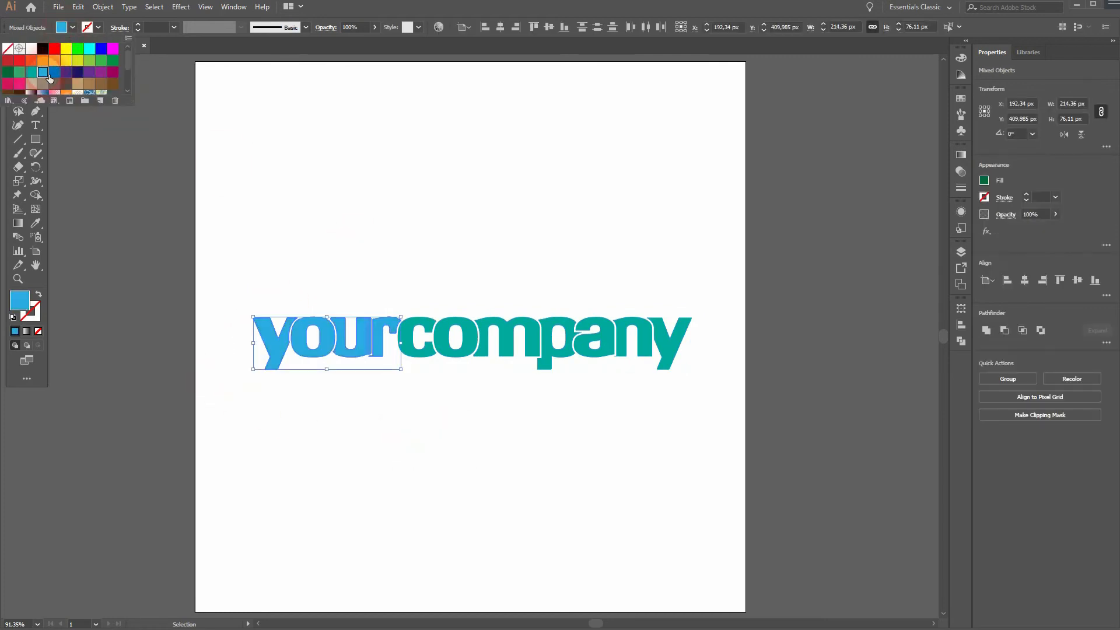
pyautogui.click(54, 72)
pyautogui.click(485, 182)
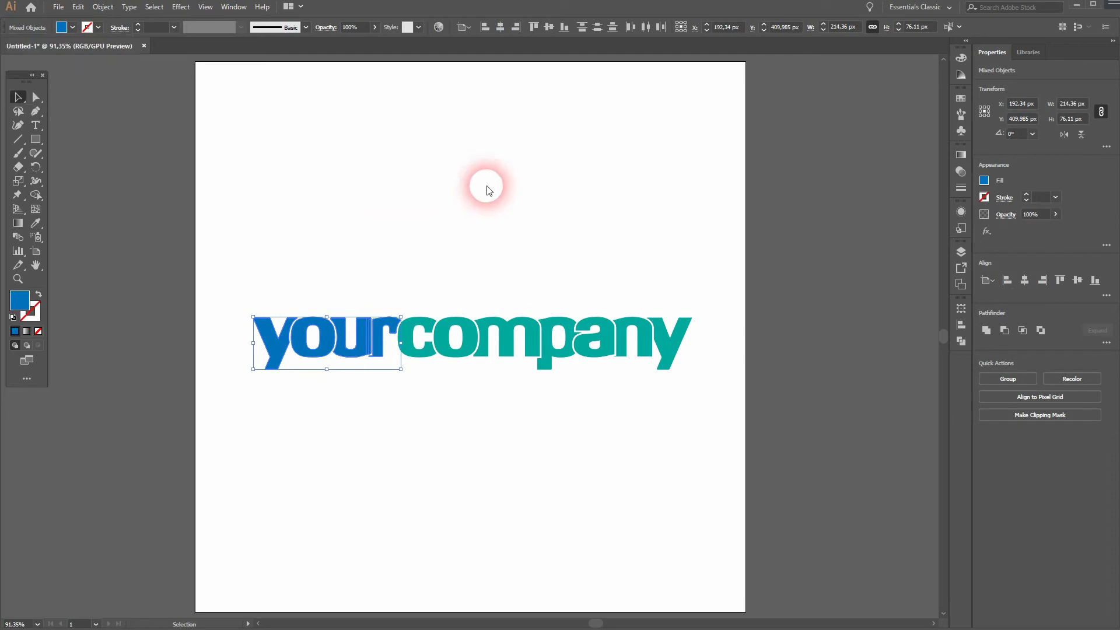
pyautogui.click(486, 184)
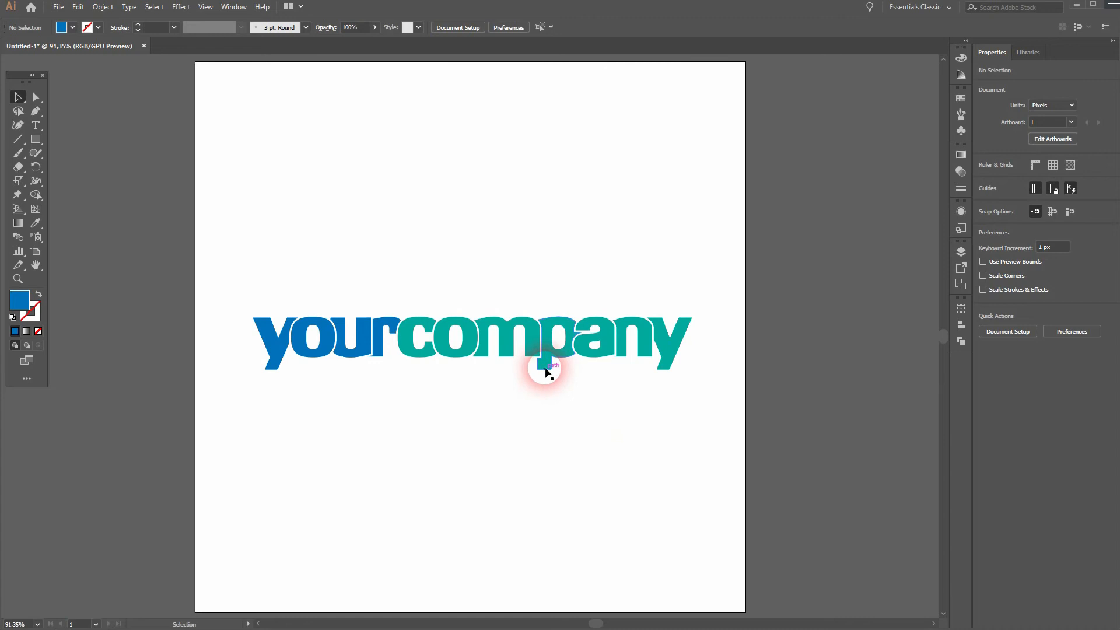
# Step: Draw a vertical line about 16 px long down the left edge of the r's stem, crossing the thin sliver at its foot
pyautogui.scroll(10, 369, 360)
pyautogui.moveTo(393, 301); pyautogui.dragTo(392, 332)
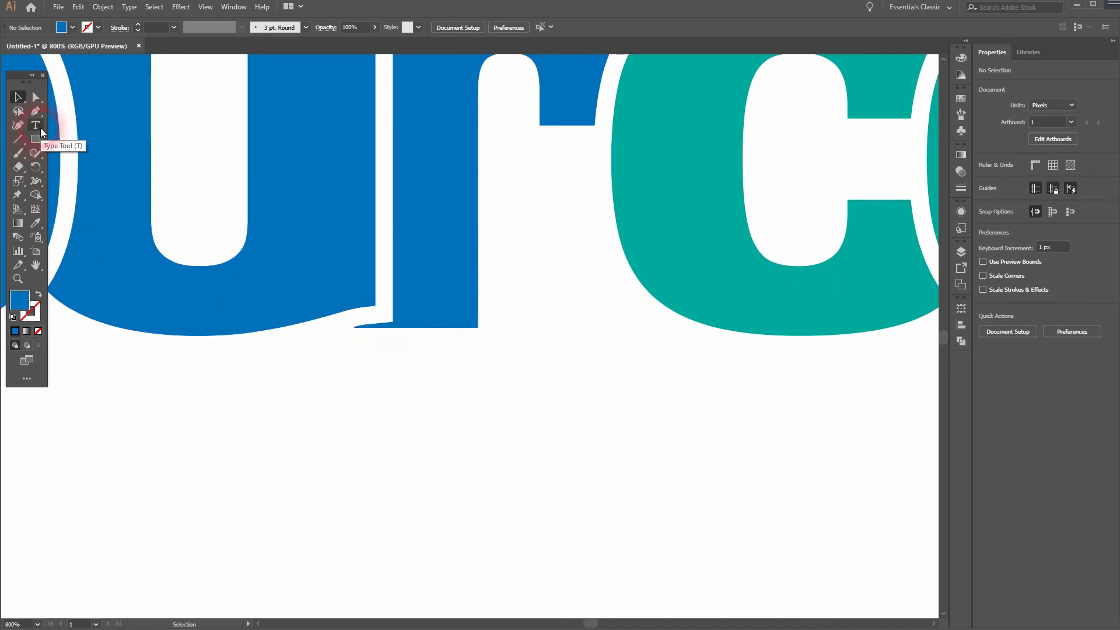
pyautogui.click(18, 138)
pyautogui.moveTo(393, 313); pyautogui.dragTo(393, 406)
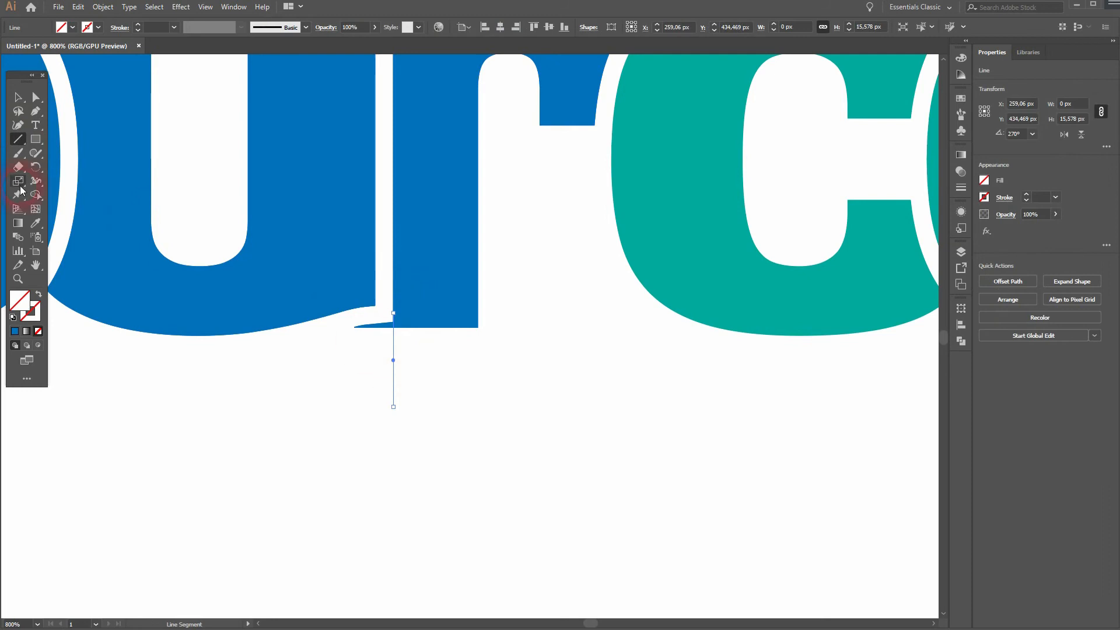
# Step: Remove the sliver at the r's foot and the protruding cutting line with the Shape Builder
pyautogui.click(20, 99)
pyautogui.moveTo(324, 482); pyautogui.dragTo(488, 293)
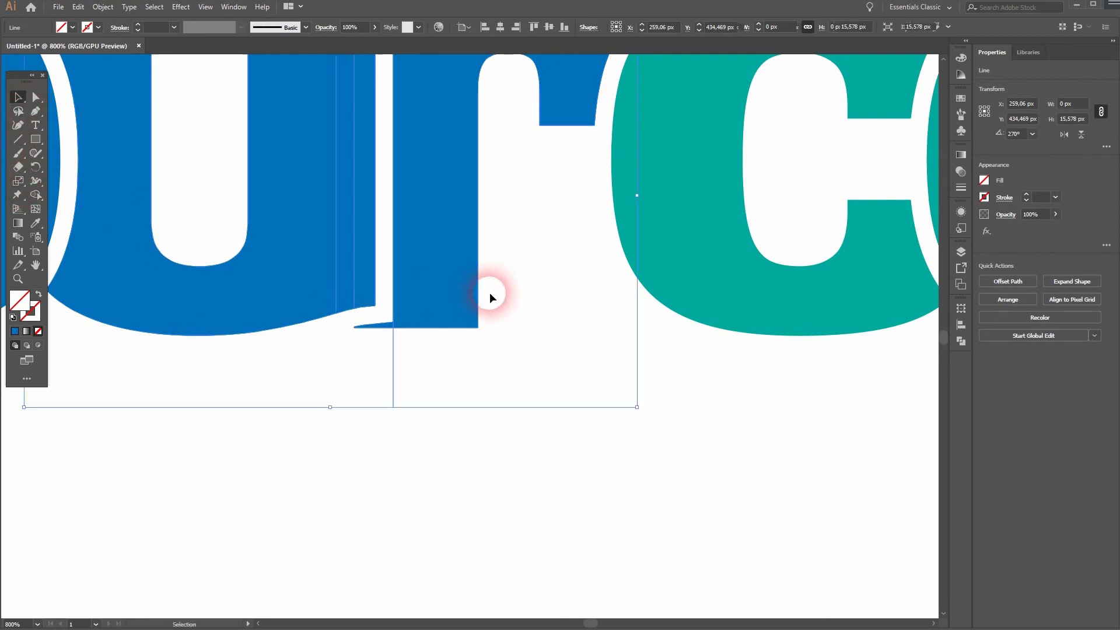
pyautogui.click(35, 194)
pyautogui.click(365, 331)
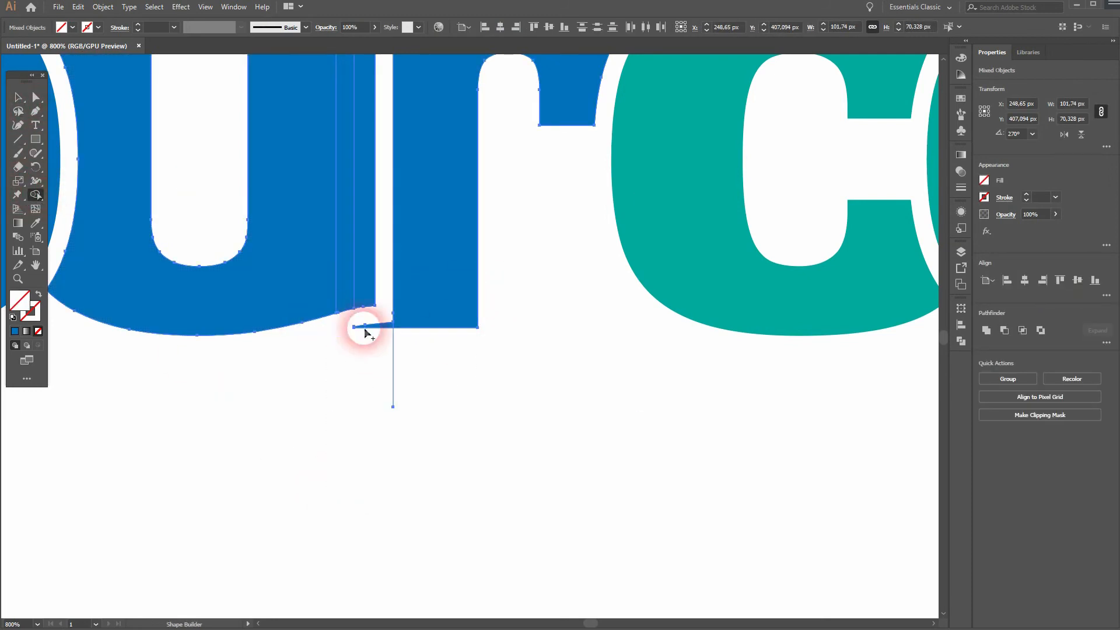
pyautogui.keyDown('alt'); pyautogui.click(383, 328); pyautogui.keyUp('alt')
pyautogui.keyDown('alt'); pyautogui.click(393, 354); pyautogui.keyUp('alt')
pyautogui.press('v')
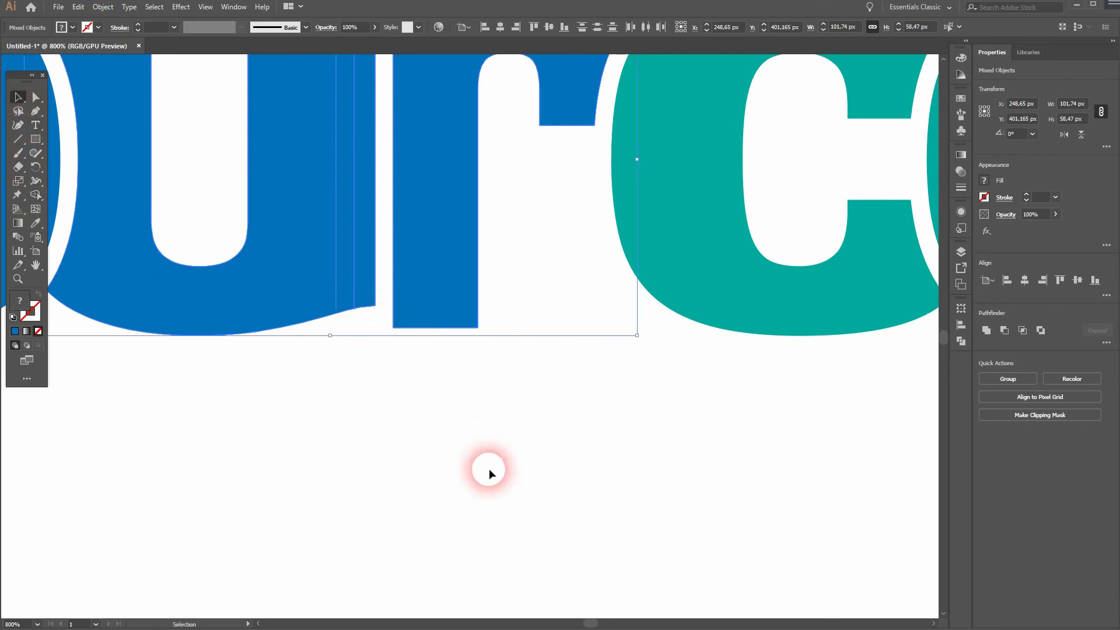
pyautogui.click(489, 469)
pyautogui.hotkey('ctrl', '0')
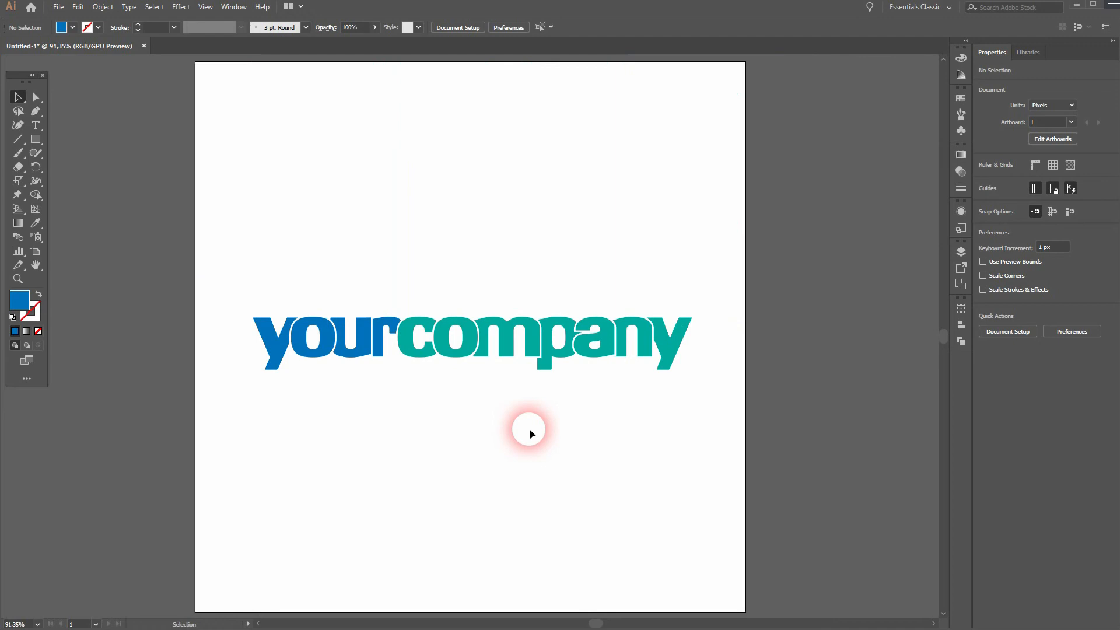
# Step: Draw a vertical line about 29 px long through the p's descender, in line with the left edge of its stem
pyautogui.scroll(6, 545, 361)
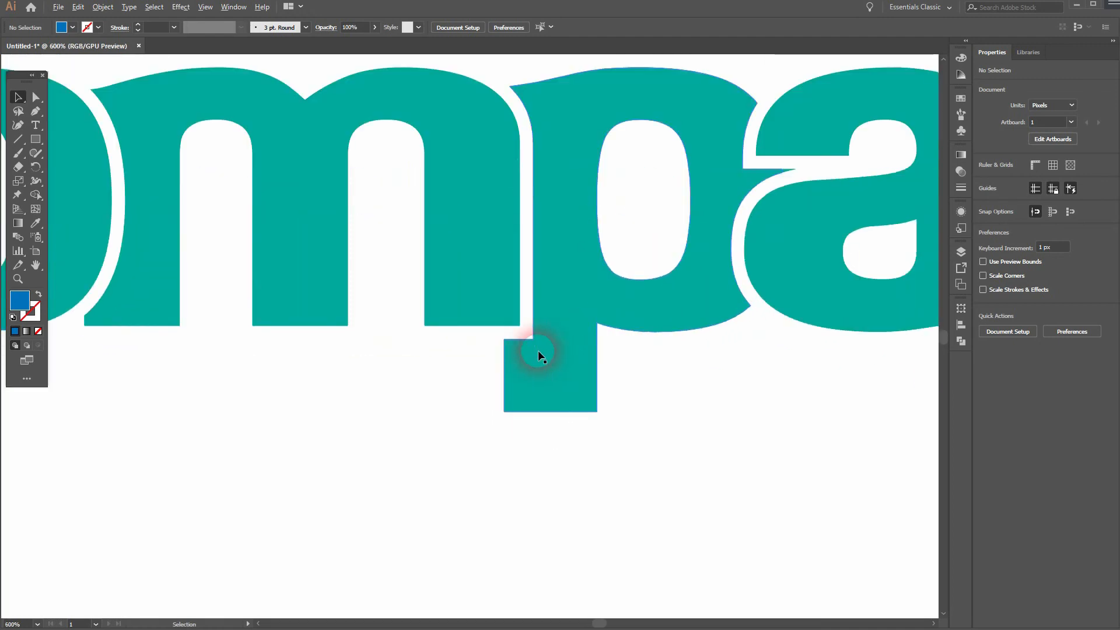
pyautogui.click(19, 141)
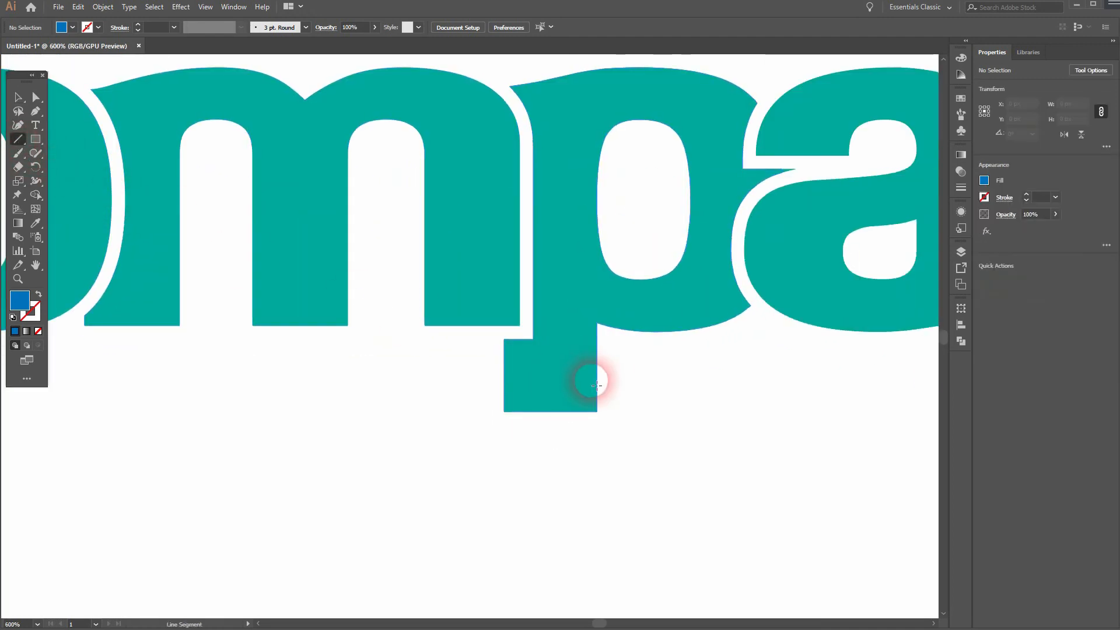
pyautogui.moveTo(532, 350); pyautogui.dragTo(533, 452)
# Step: Remove the block protruding left of the p's stem with the Shape Builder, and delete the leftover cutting line
pyautogui.click(18, 96)
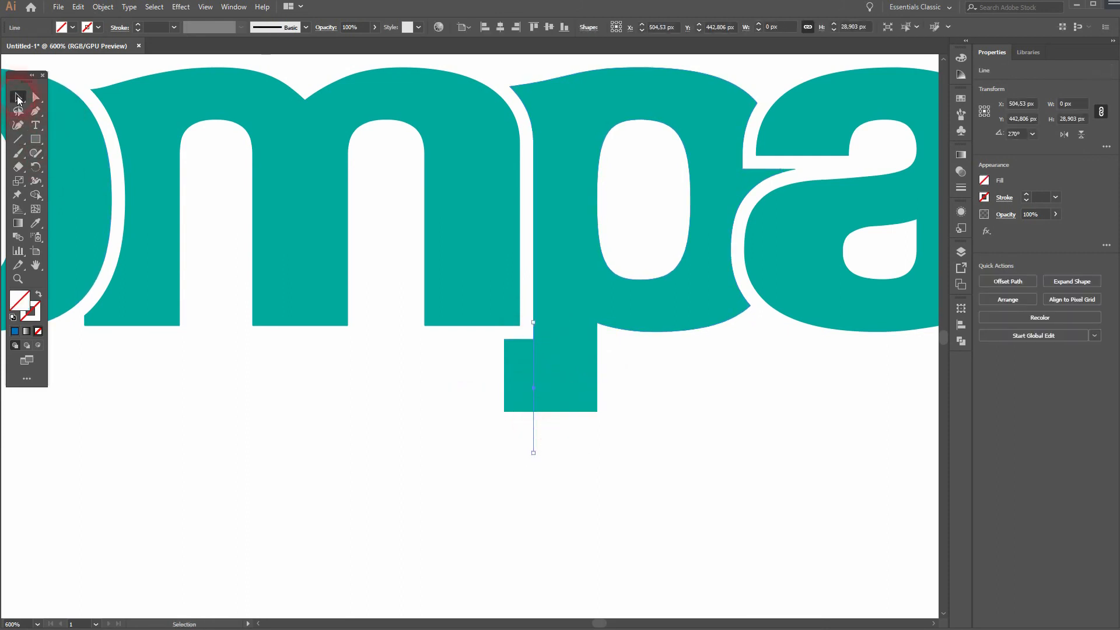
pyautogui.moveTo(463, 493); pyautogui.dragTo(635, 385)
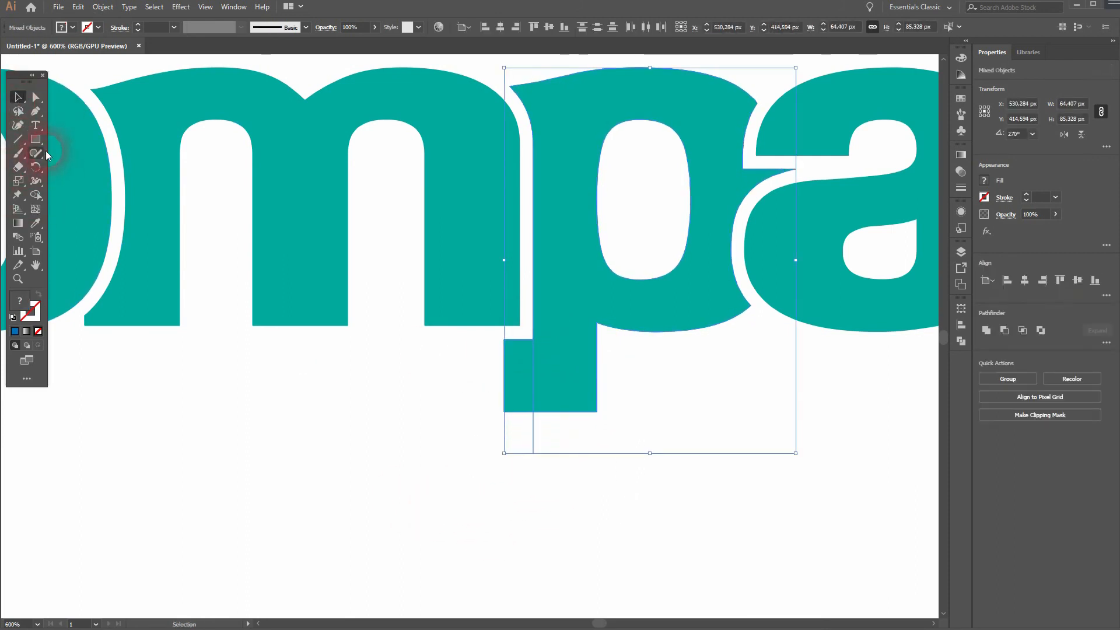
pyautogui.click(36, 195)
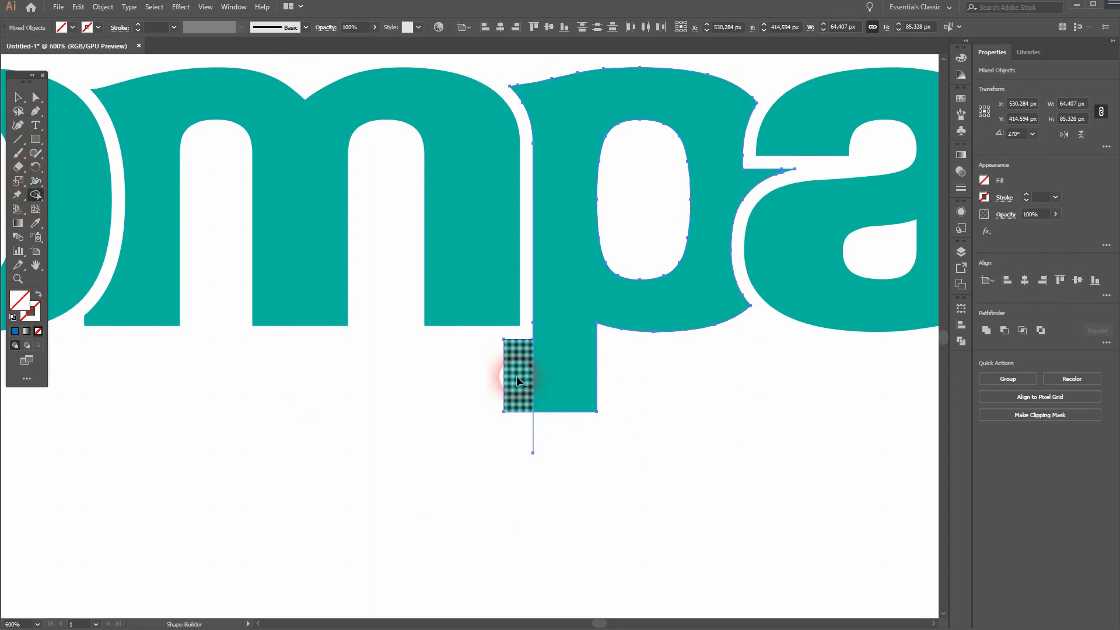
pyautogui.keyDown('alt'); pyautogui.click(513, 374); pyautogui.keyUp('alt')
pyautogui.click(18, 97)
pyautogui.click(435, 504)
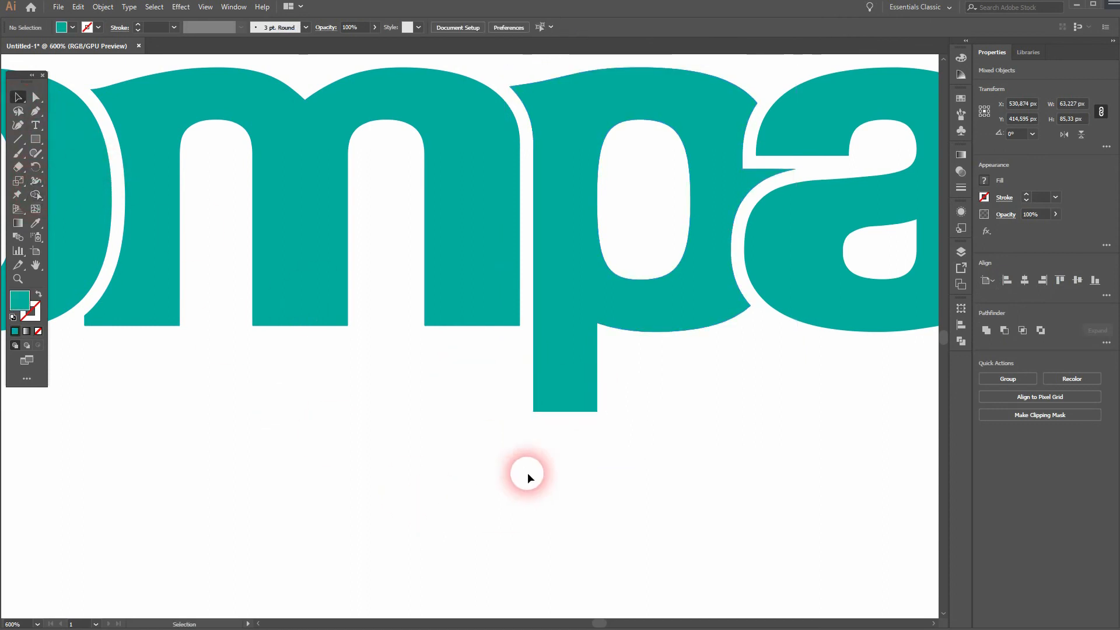
pyautogui.click(535, 438)
pyautogui.press('Delete')
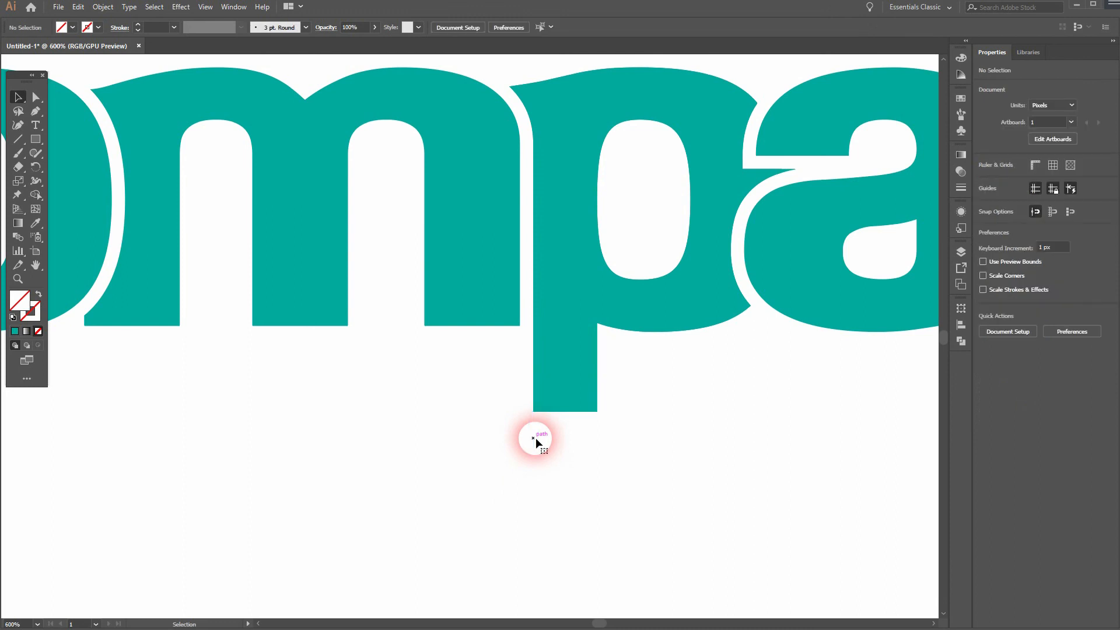
pyautogui.hotkey('ctrl', '0')
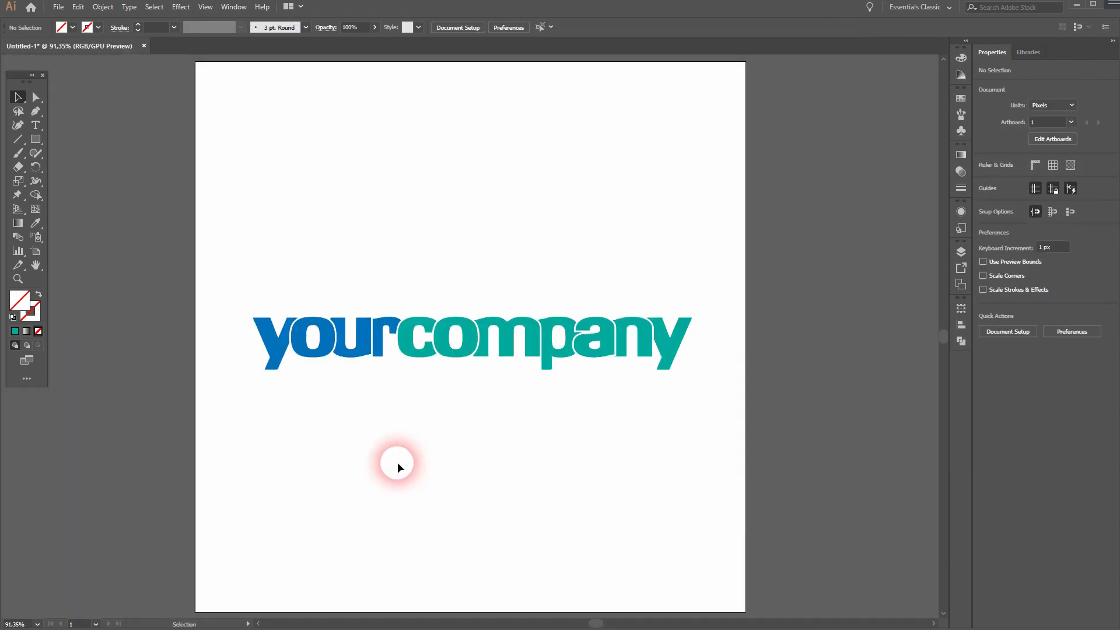